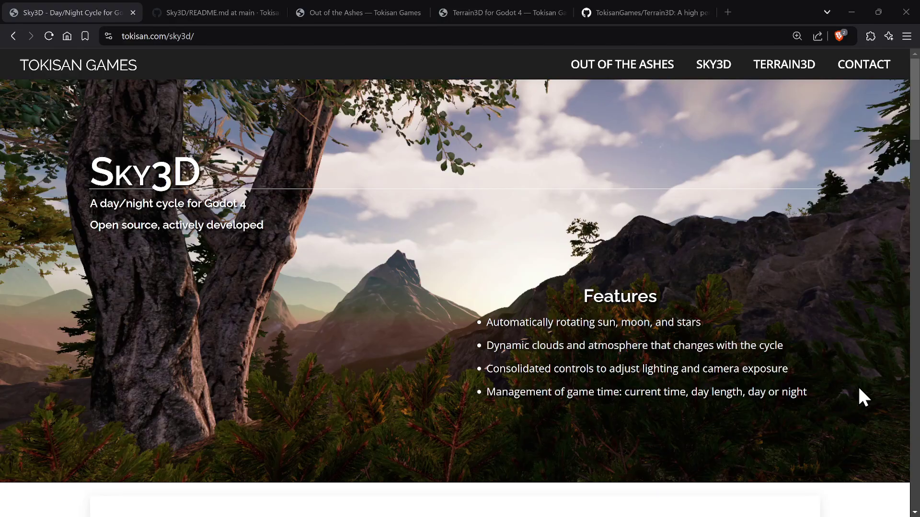
- Skim the Sky3D page, open the Out of the Ashes page and briefly play its 2021 Progress Trailer while looking through the content
scroll(432, 206, "down", 2)
scroll(458, 221, "up", 2)
left_click(355, 14)
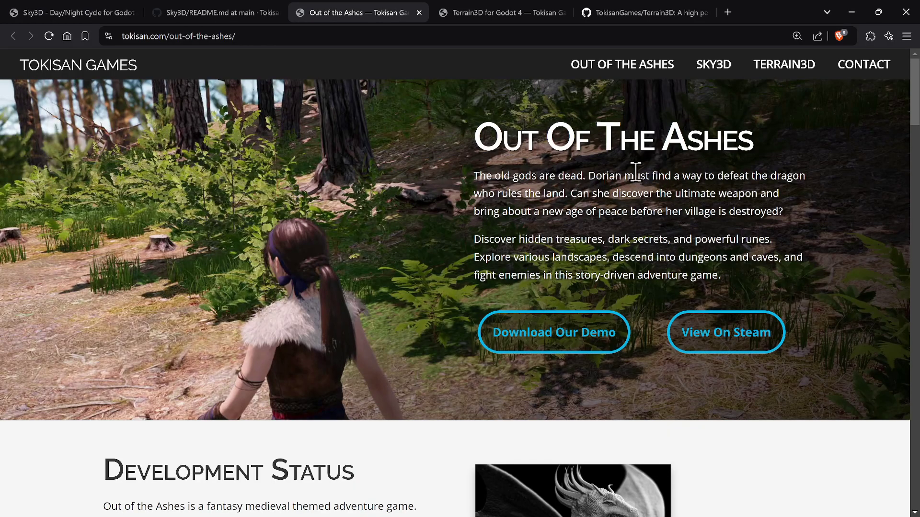
scroll(551, 239, "down", 13)
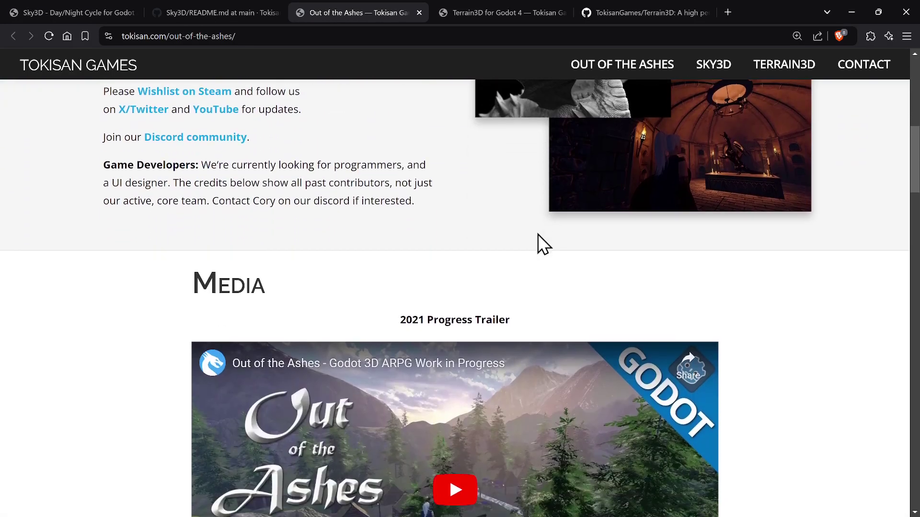
scroll(573, 248, "down", 2)
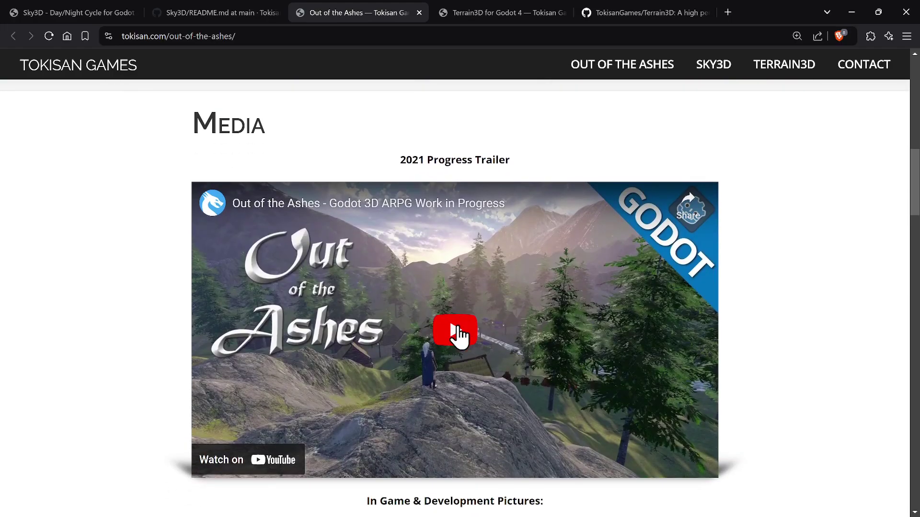
left_click(455, 331)
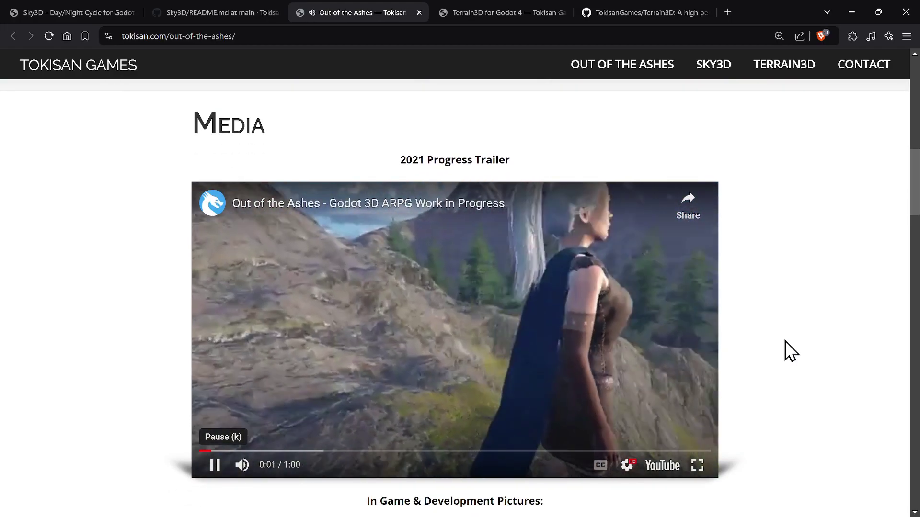
left_click(453, 309)
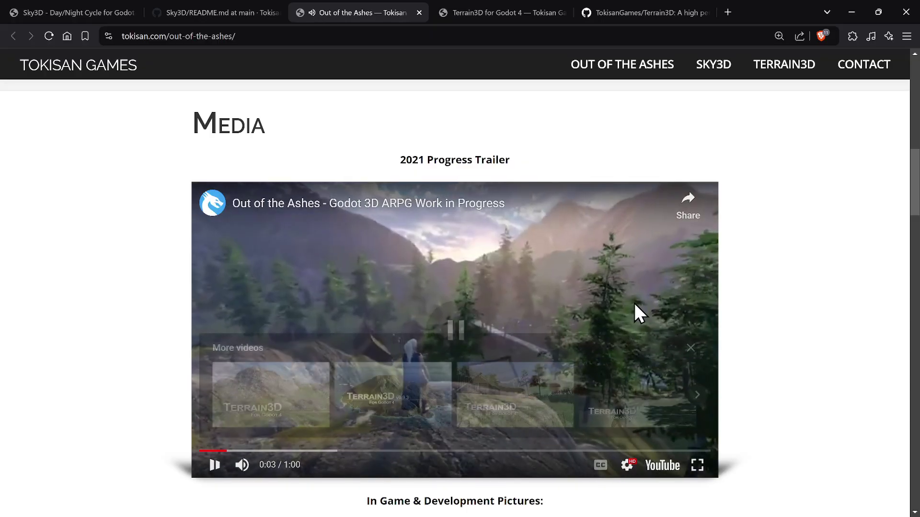
scroll(494, 240, "up", 2)
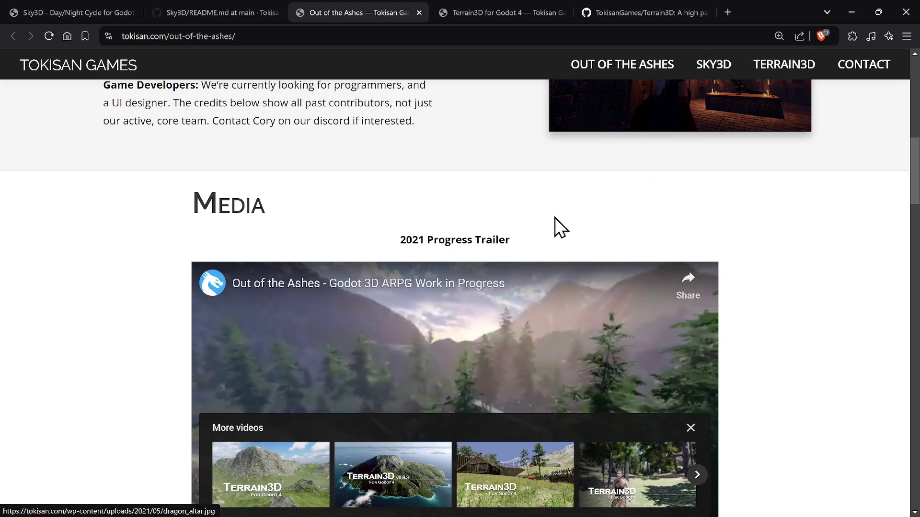
scroll(602, 178, "down", 4)
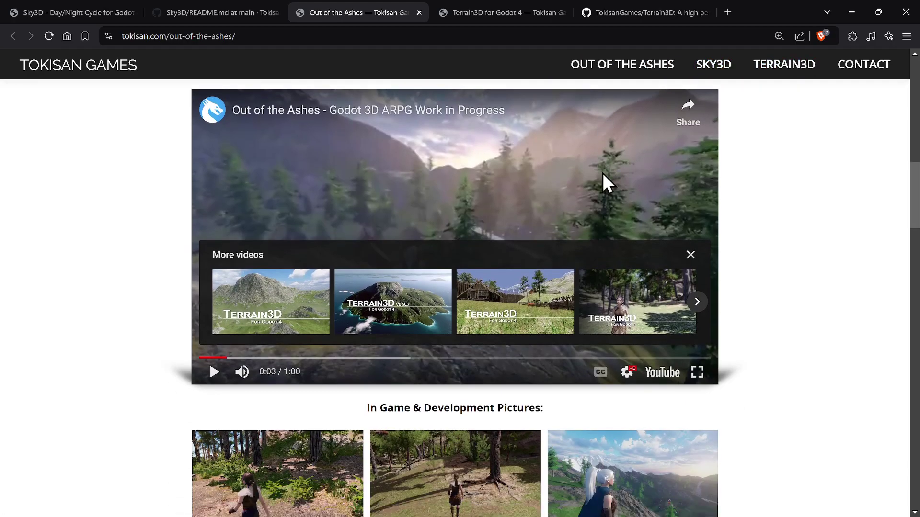
scroll(602, 179, "up", 4)
scroll(599, 173, "up", 10)
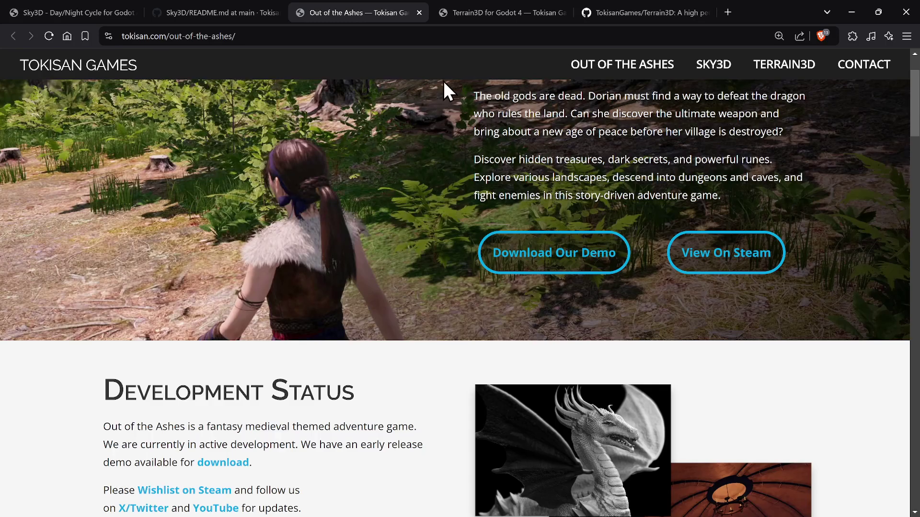
- Look through the Terrain3D web page and the README of its GitHub repository
left_click(467, 14)
scroll(487, 123, "down", 20)
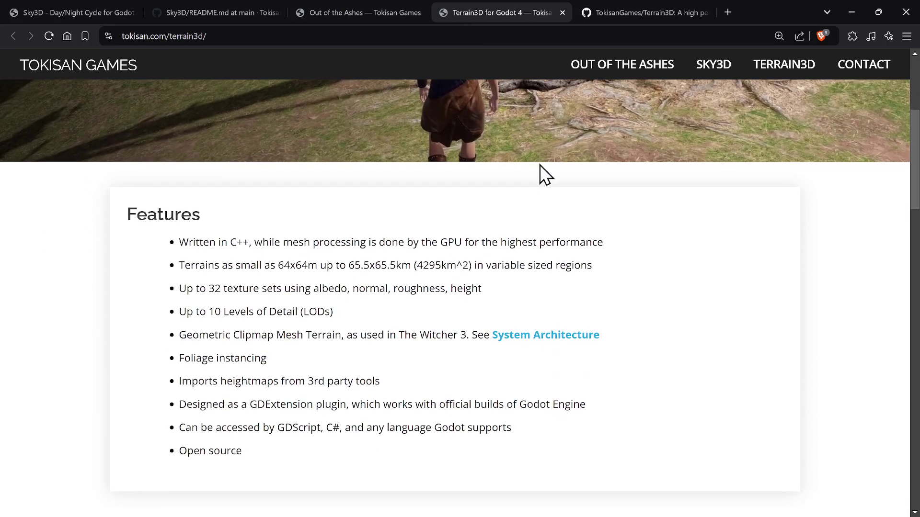
scroll(659, 194, "down", 2)
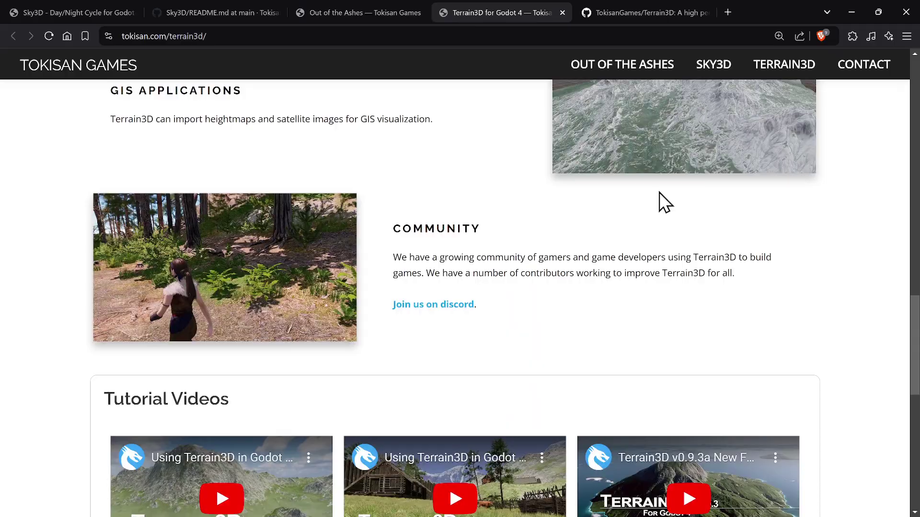
scroll(659, 172, "up", 7)
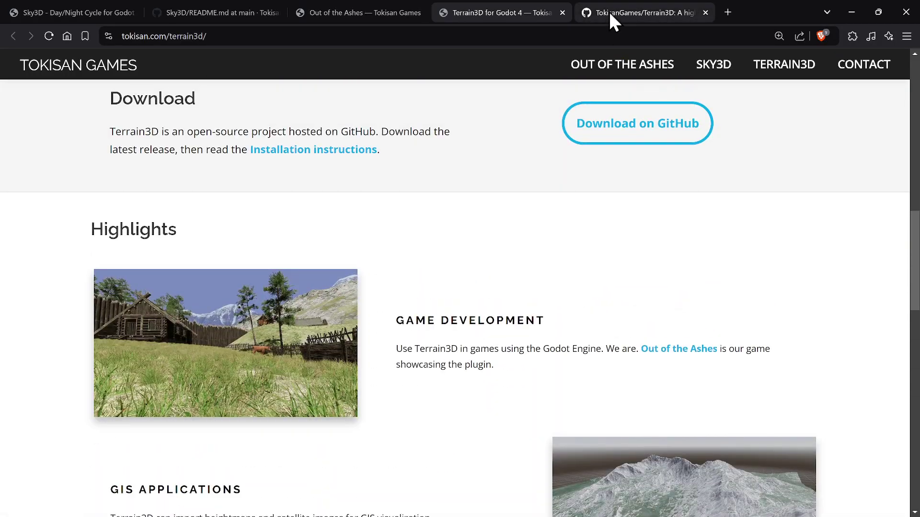
left_click(608, 12)
scroll(581, 189, "down", 12)
scroll(669, 182, "down", 8)
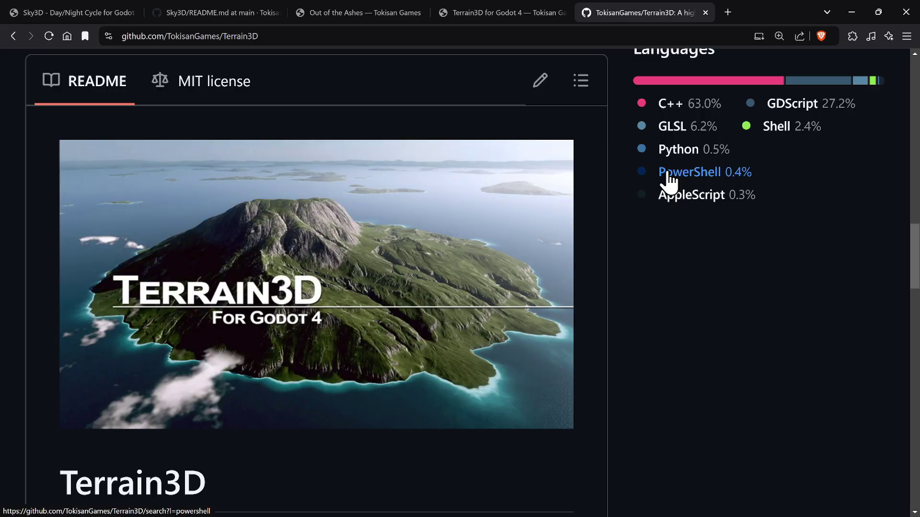
- Open the Sky3D README on GitHub and read its introduction and Features list
left_click(219, 13)
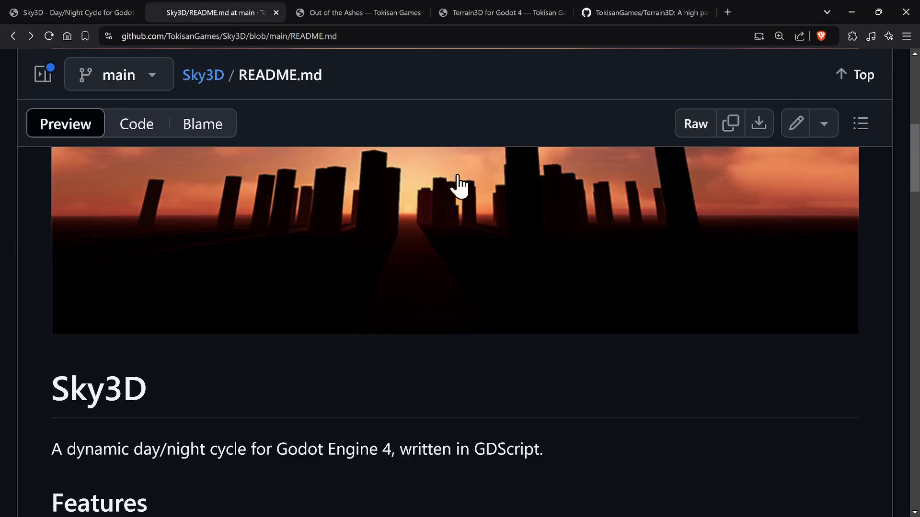
scroll(498, 232, "up", 3)
scroll(522, 205, "down", 5)
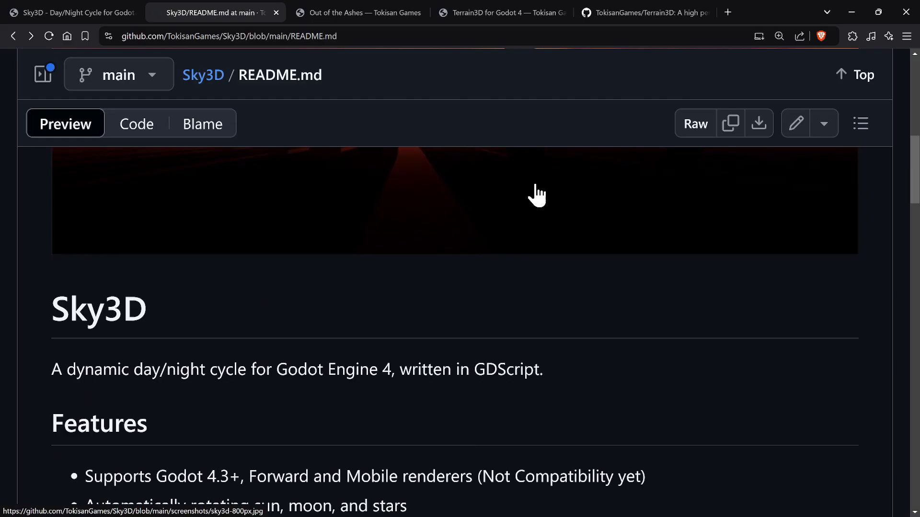
scroll(533, 195, "down", 2)
scroll(535, 198, "up", 2)
scroll(538, 201, "down", 2)
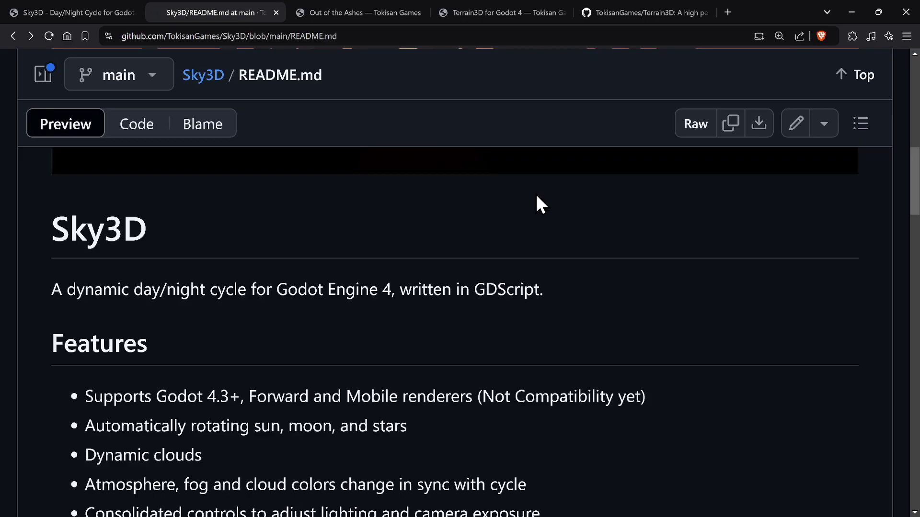
scroll(532, 199, "down", 2)
scroll(528, 196, "up", 2)
scroll(379, 252, "down", 3)
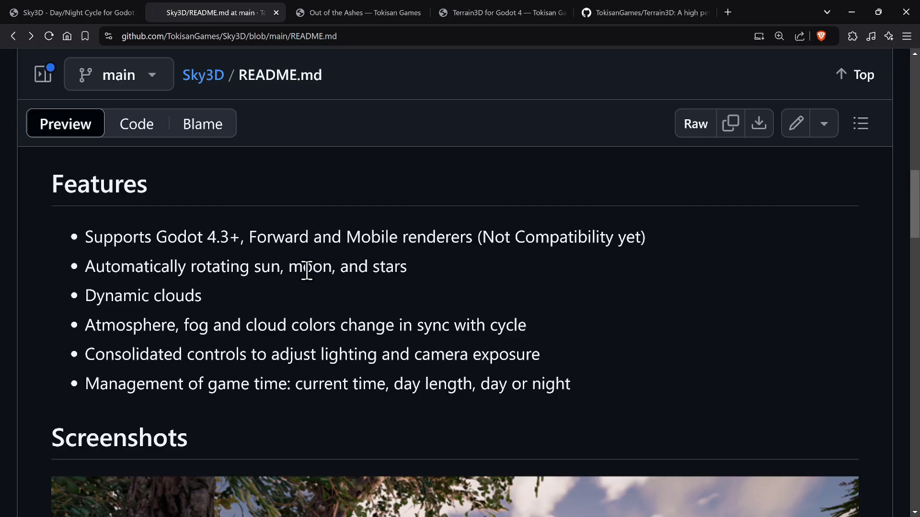
scroll(335, 266, "down", 2)
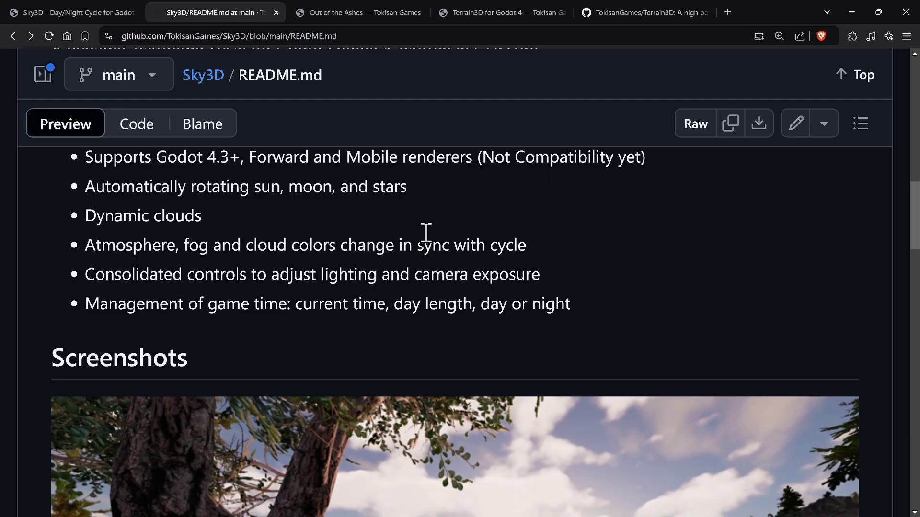
- Look through the images in the Screenshots section of the Sky3D README
scroll(420, 238, "down", 15)
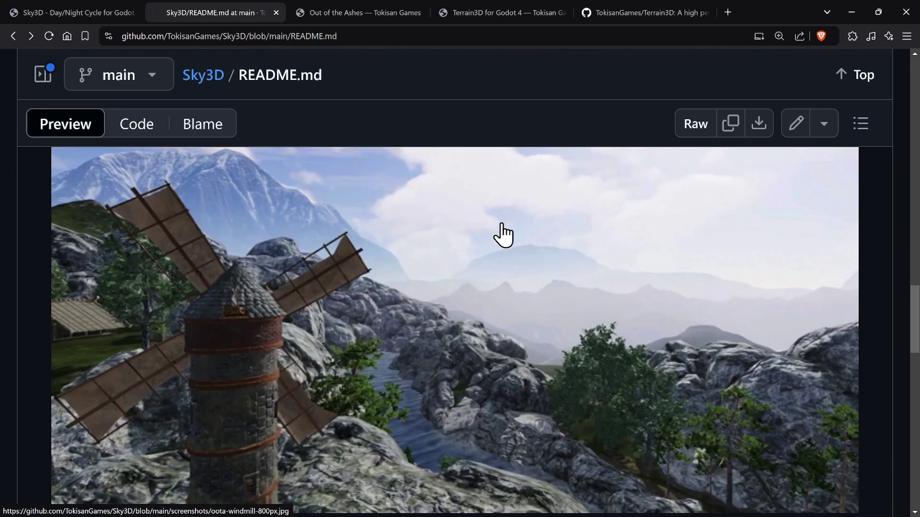
scroll(551, 237, "up", 8)
scroll(585, 248, "down", 11)
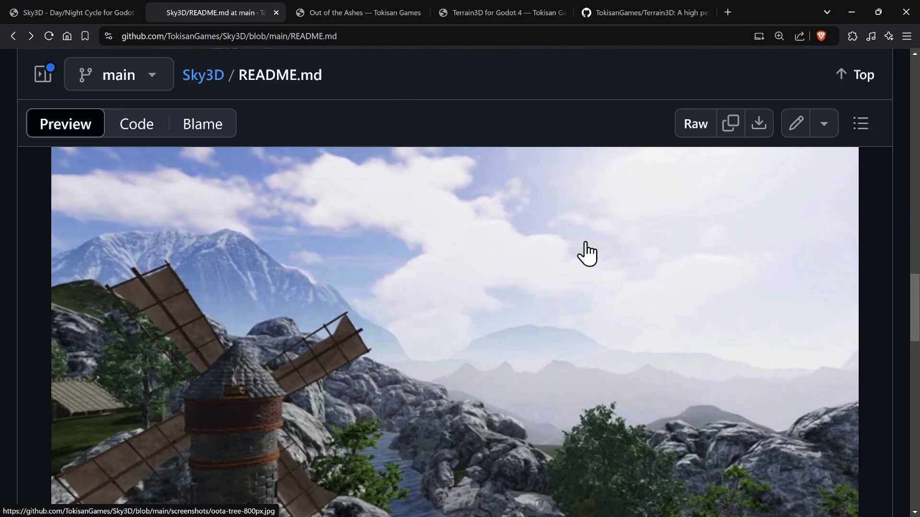
scroll(588, 251, "down", 4)
scroll(591, 249, "up", 3)
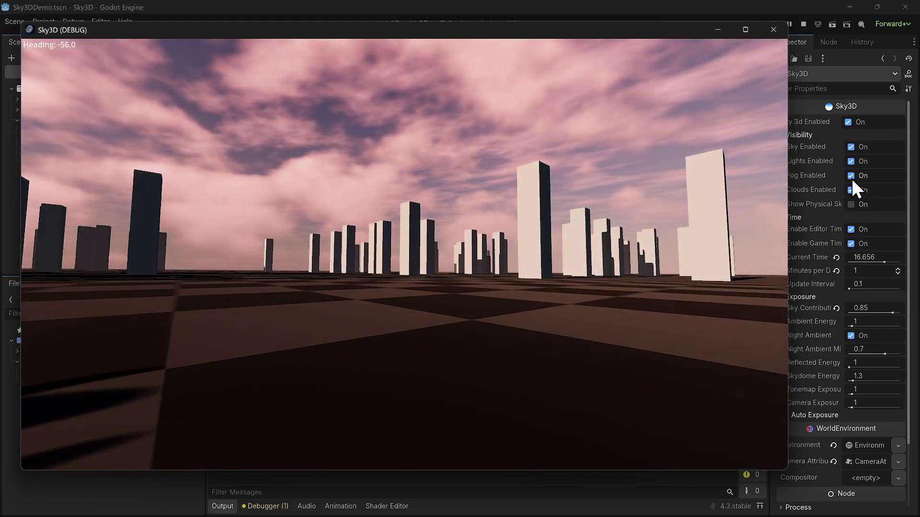
- Move the running Sky3D game window clear of the Inspector and turn off Clouds Enabled on the Sky3D node
left_click_drag(634, 38, 617, 36)
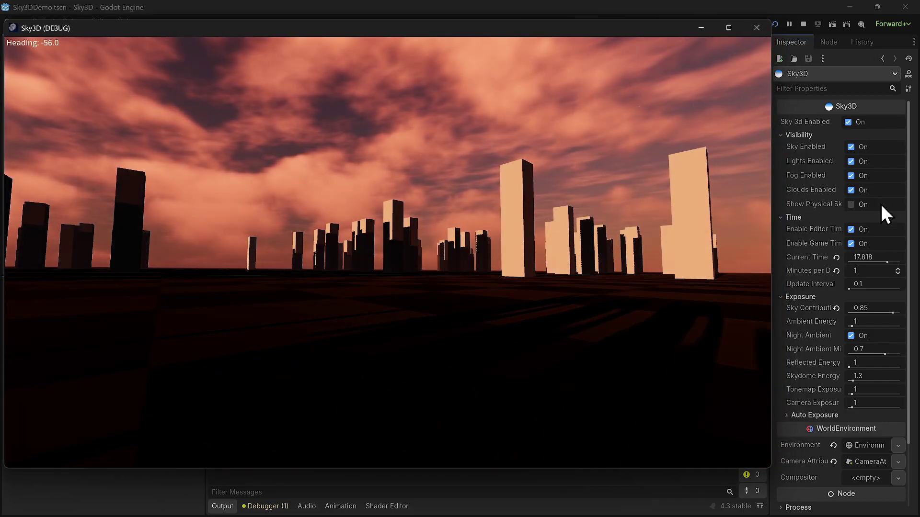
left_click(851, 189)
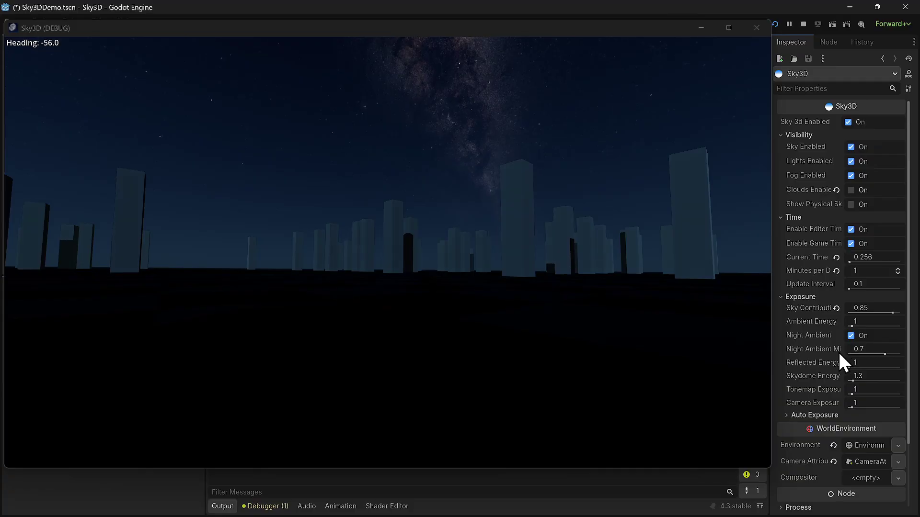
- Try Minutes per Day at 15 on the Sky3D node and return it to 1
left_click(860, 271)
type("30")
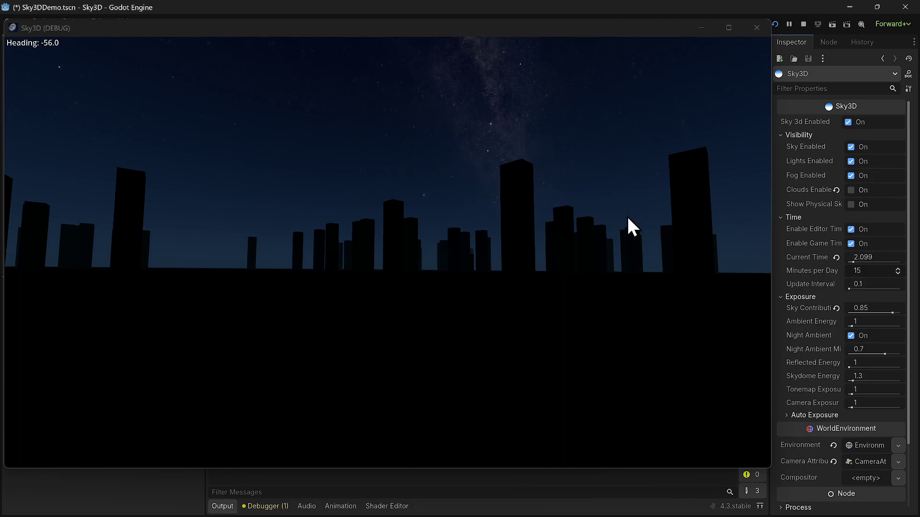
left_click(876, 272)
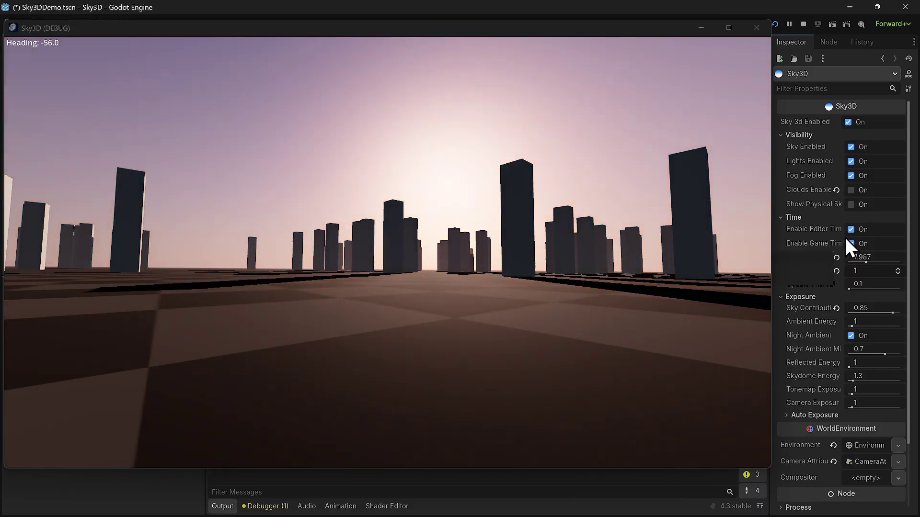
- Turn Clouds Enabled back on and rotate the running game's camera to view the sky, towers and reflective objects all around
left_click(851, 189)
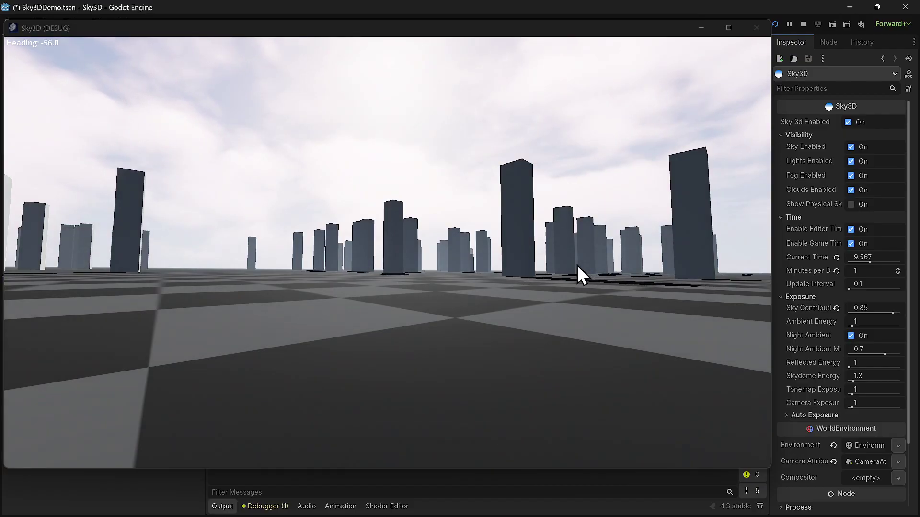
left_click(593, 225)
key("Left")
key("Left")
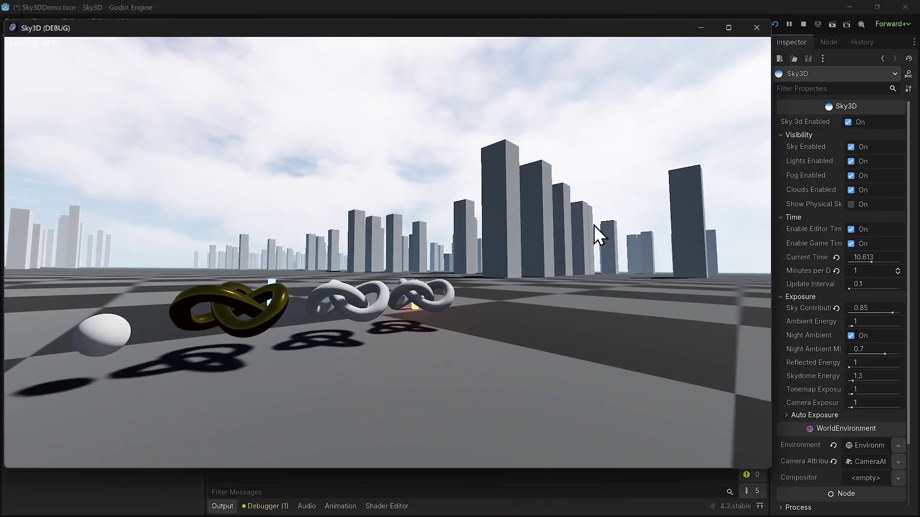
key("Left")
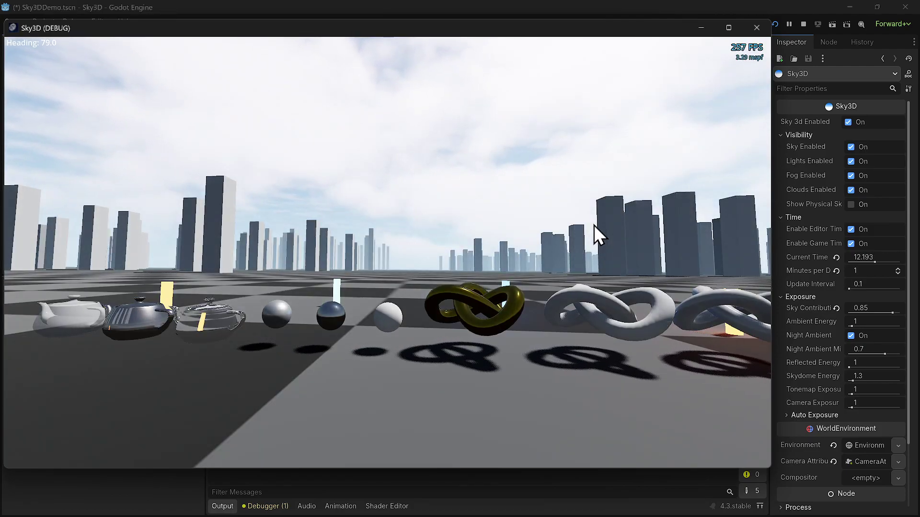
key("Left")
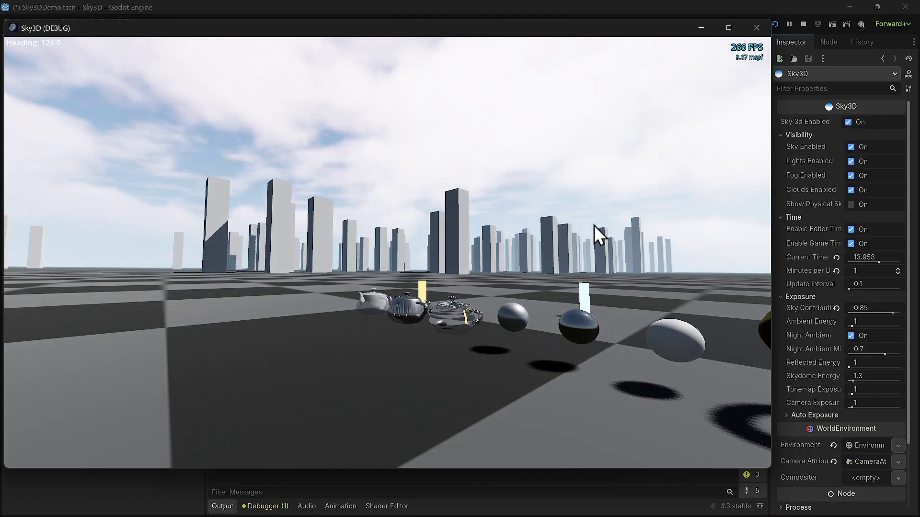
key("Left")
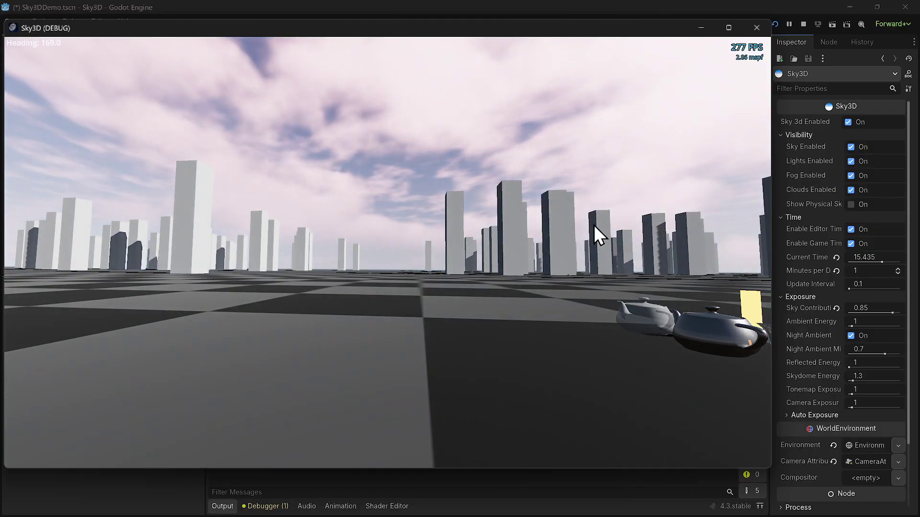
key("Right")
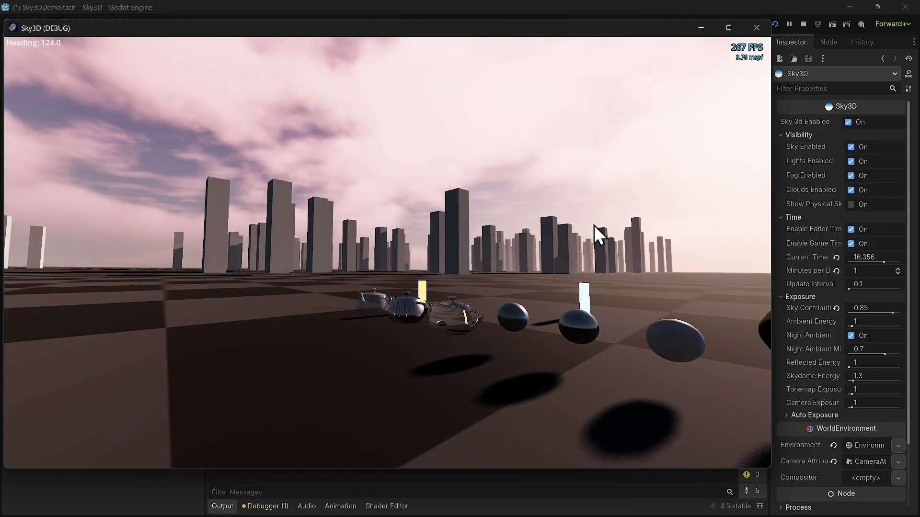
key("Left")
key("Left")
key("Left")
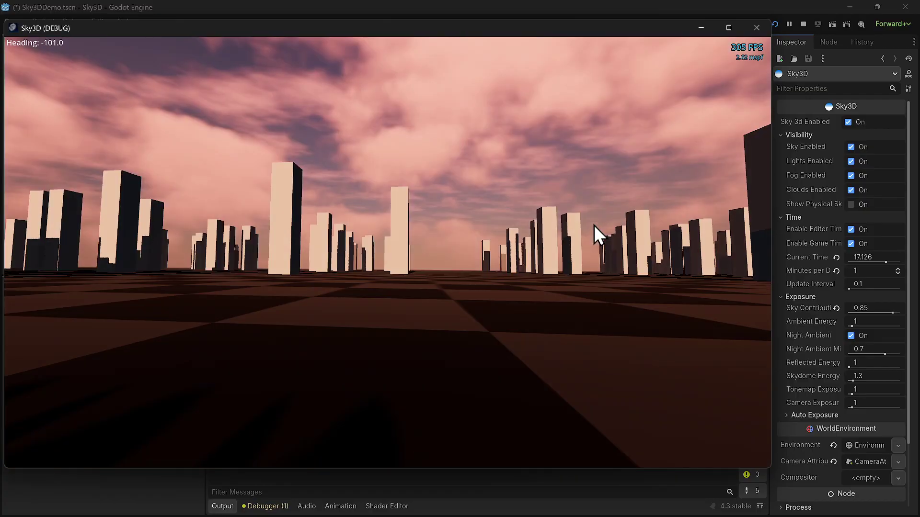
key("Left")
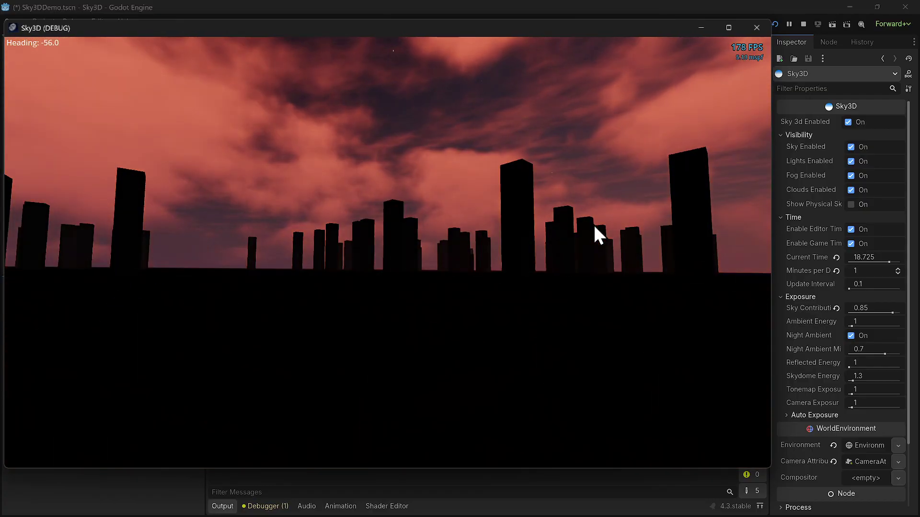
- Turn off Clouds Enabled for the night sky and rotate the game's camera to face the glowing objects
left_click(851, 194)
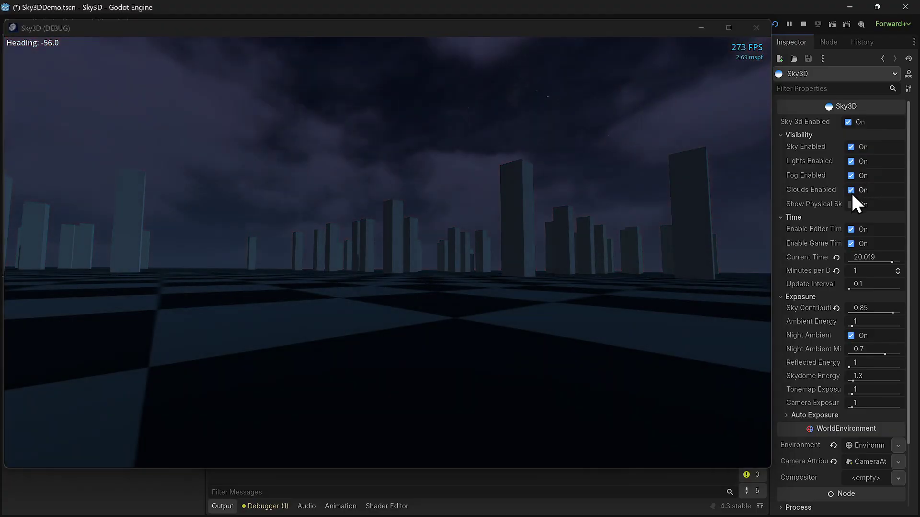
left_click(851, 190)
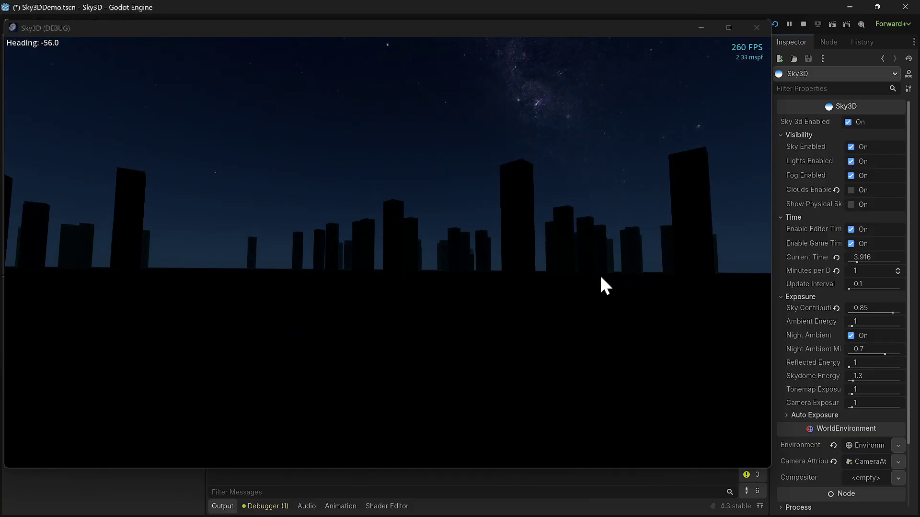
key("Right")
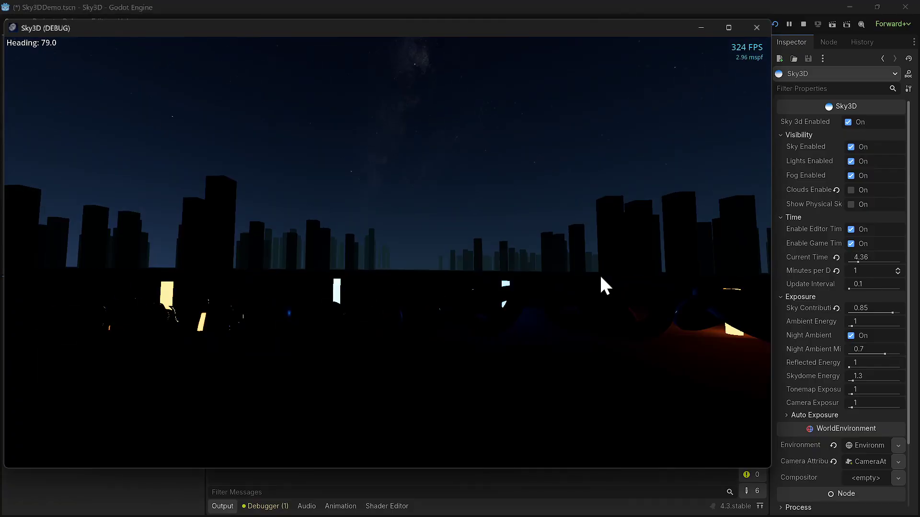
- Rotate the running game's camera to view the sunrise and daytime towers, and turn Clouds Enabled back on for the Sky3D node
key("Right")
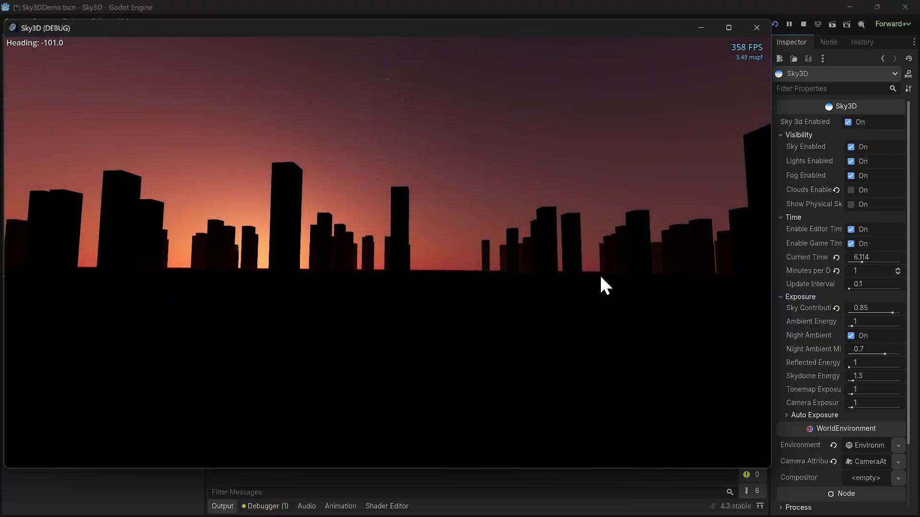
key("Right")
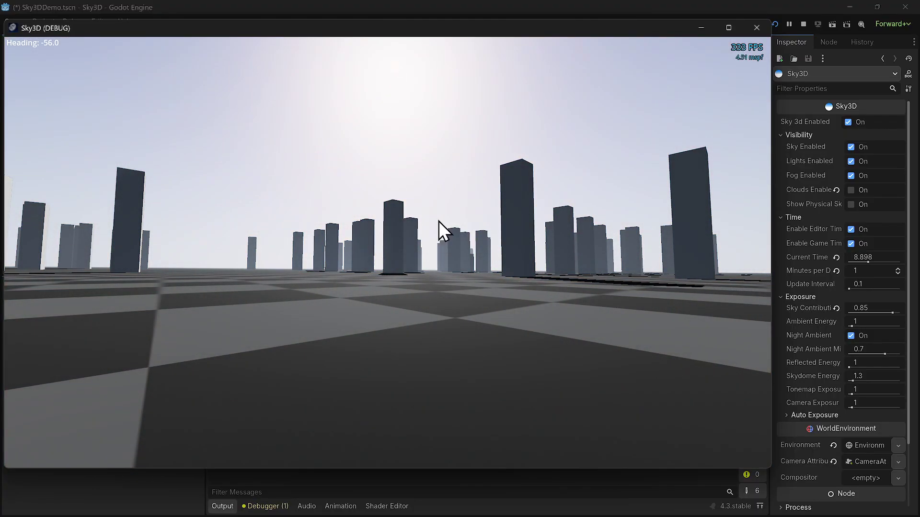
left_click_drag(358, 32, 499, 35)
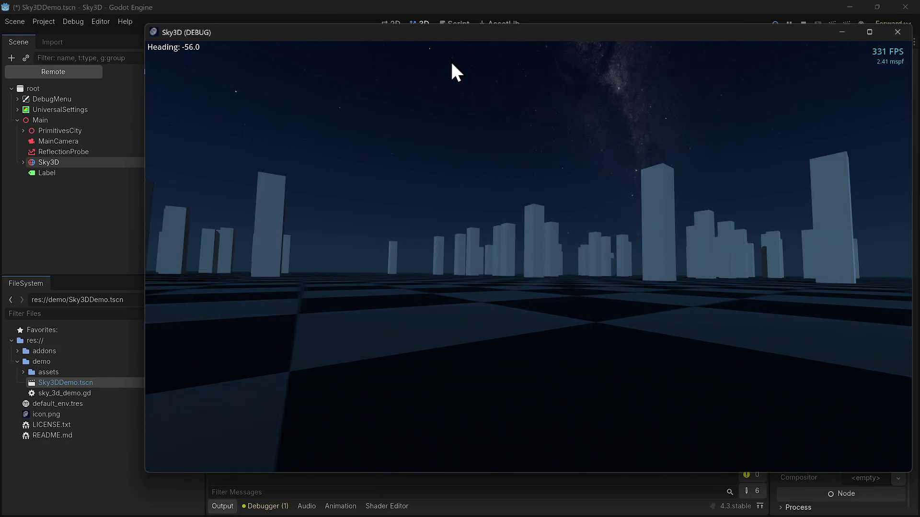
left_click_drag(479, 36, 337, 47)
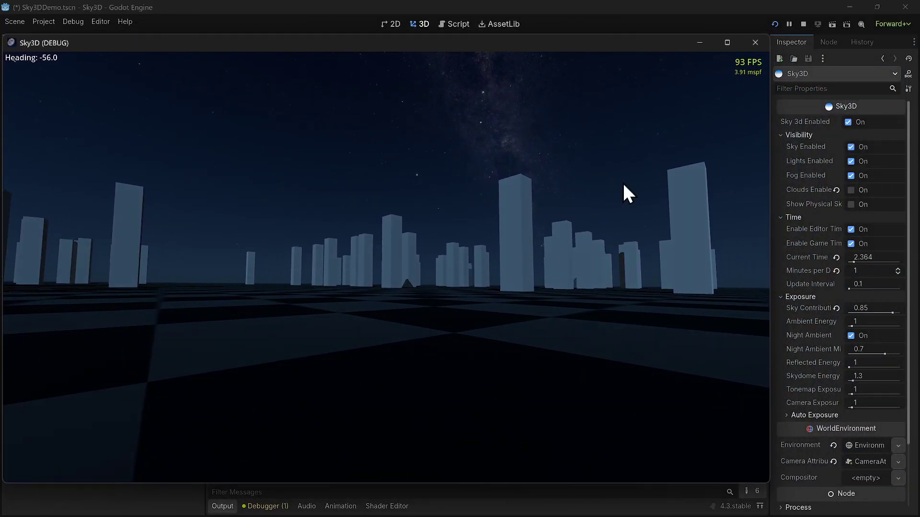
left_click(851, 190)
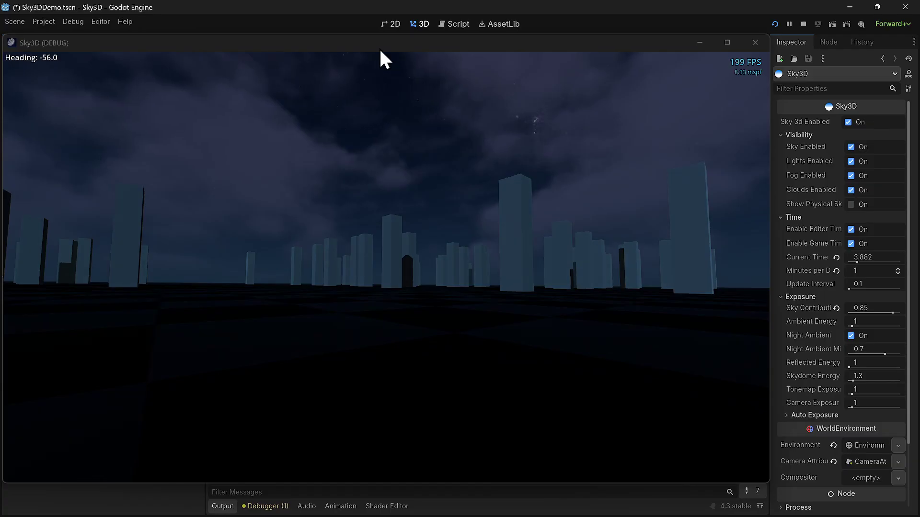
- Move the game window off the remote scene tree and hide the PrimitivesCity node in the running game
left_click(415, 49)
left_click_drag(415, 49, 501, 62)
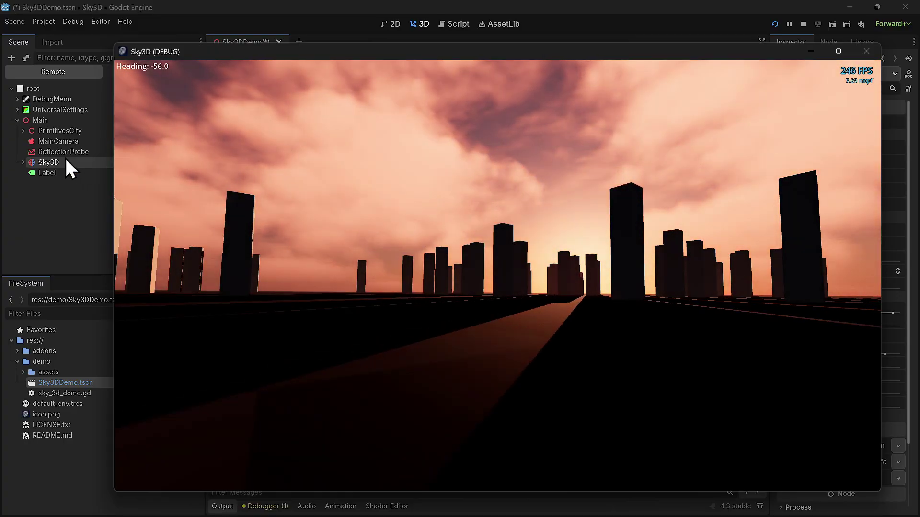
left_click(63, 131)
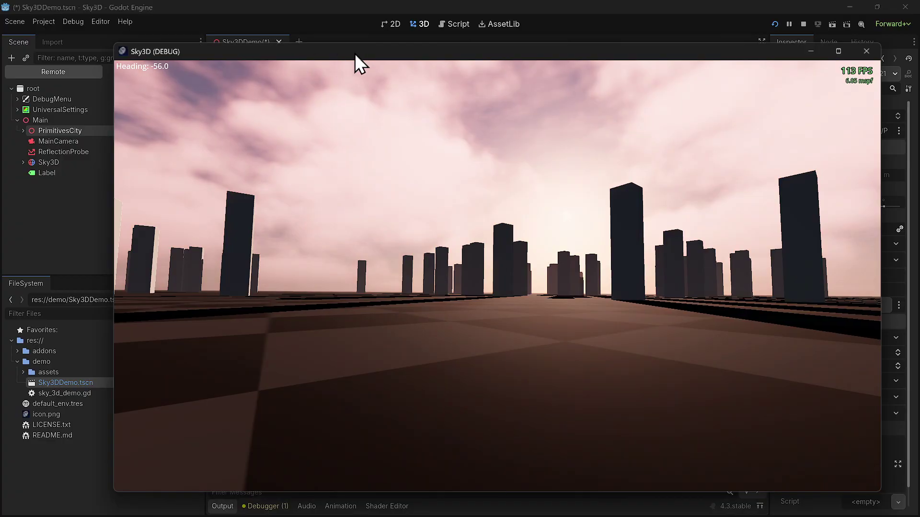
left_click_drag(327, 46, 443, 50)
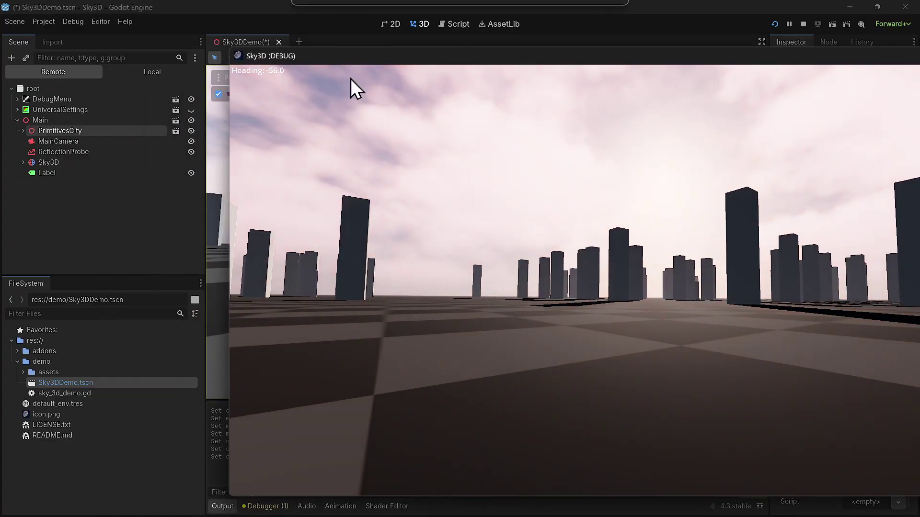
left_click(191, 131)
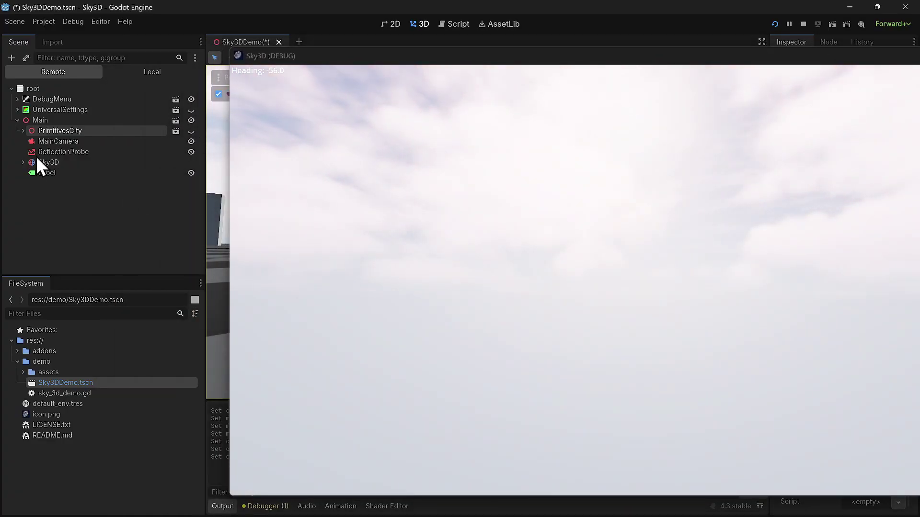
- Select the remote Sky3D node and move the game window clear of its properties in the Inspector
left_click(50, 162)
left_click(386, 54)
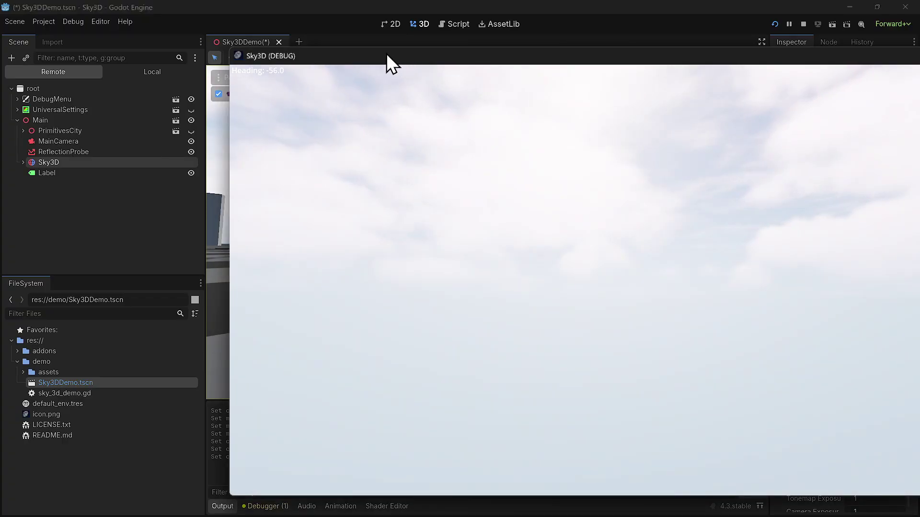
left_click_drag(388, 54, 222, 42)
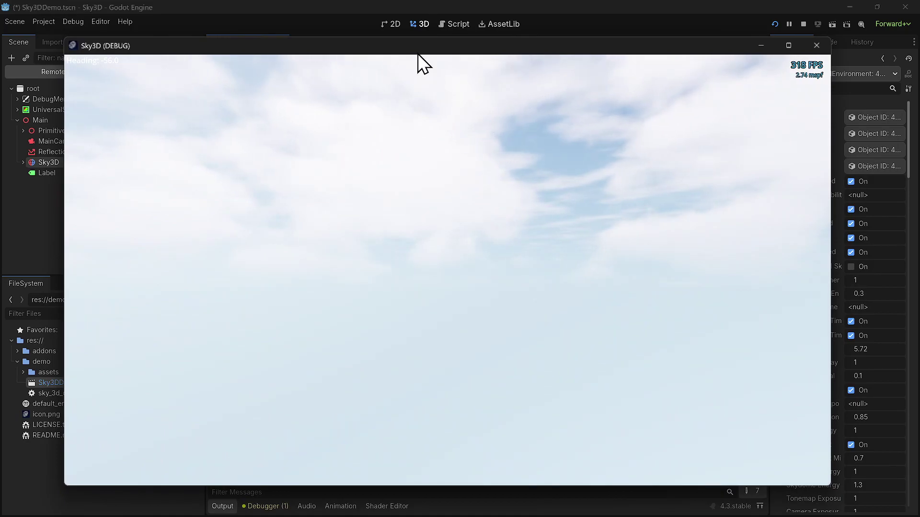
left_click_drag(411, 45, 375, 39)
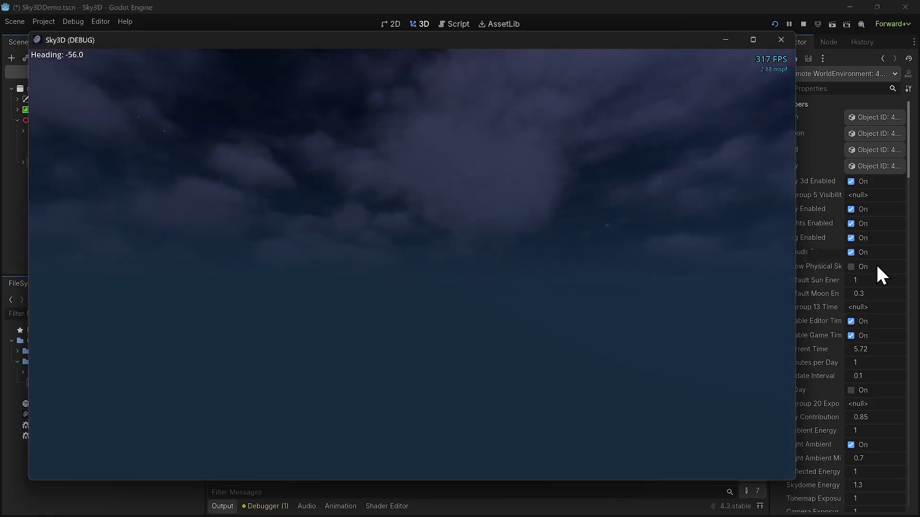
left_click_drag(652, 37, 634, 30)
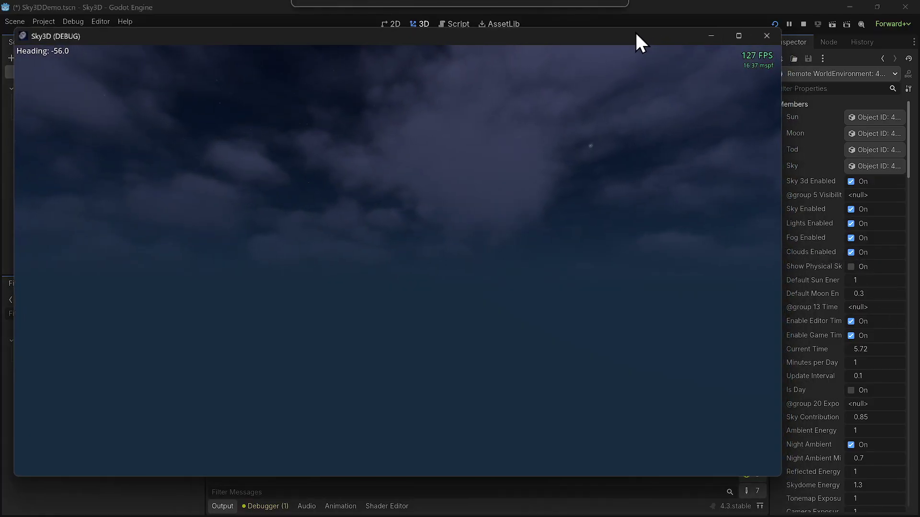
- Turn Clouds Enabled off and back on for the remote Sky3D node, and close the running game
left_click(850, 252)
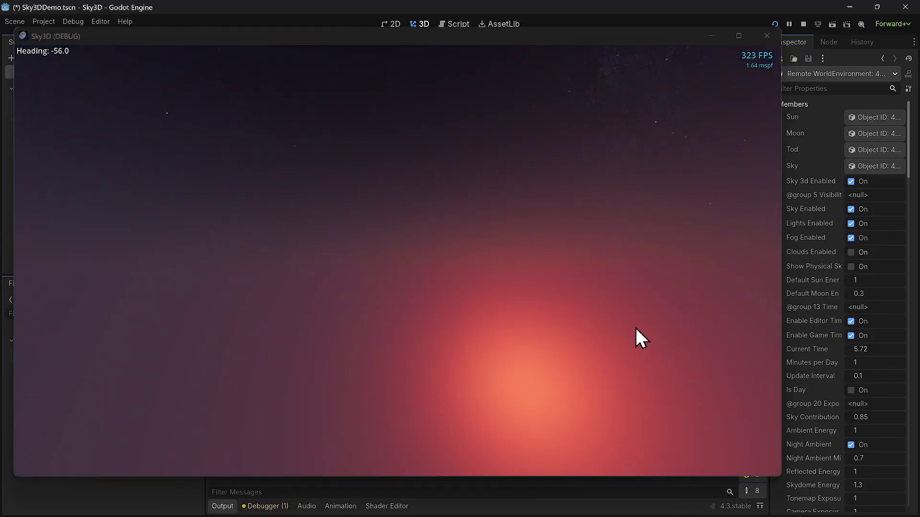
left_click(851, 252)
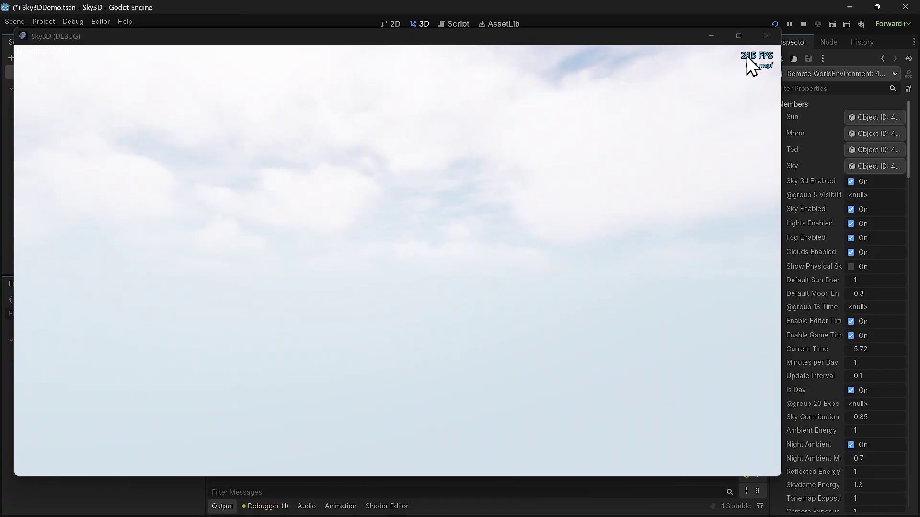
left_click(767, 36)
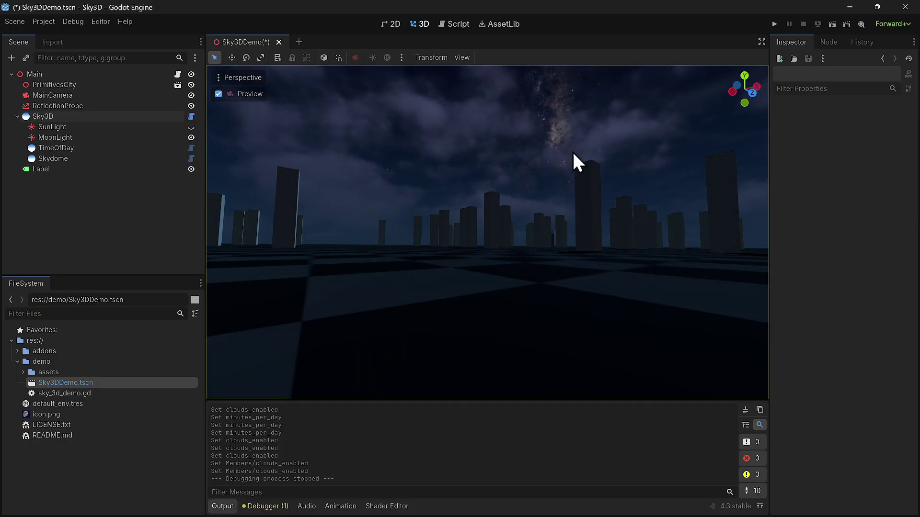
- Switch to the browser, look over the Terrain3D page on the Tokisan Games site and open its Sky3D page
left_click(849, 7)
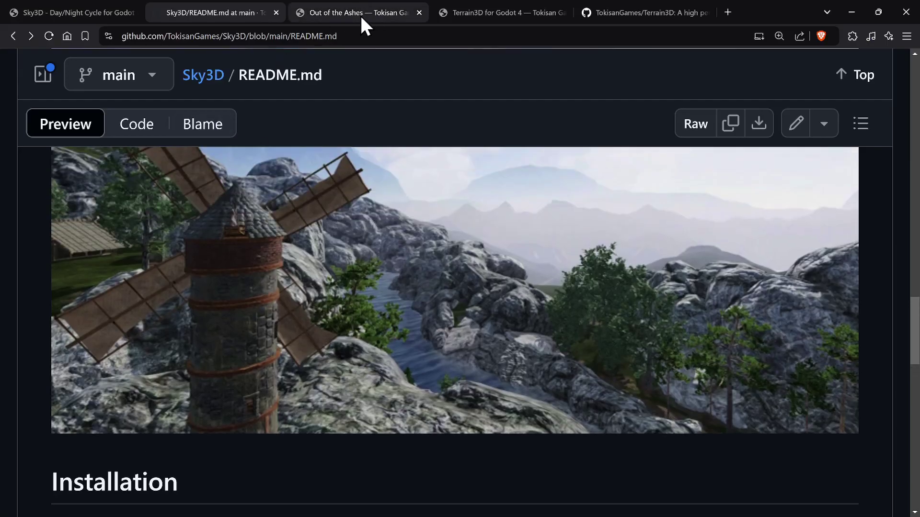
left_click(362, 19)
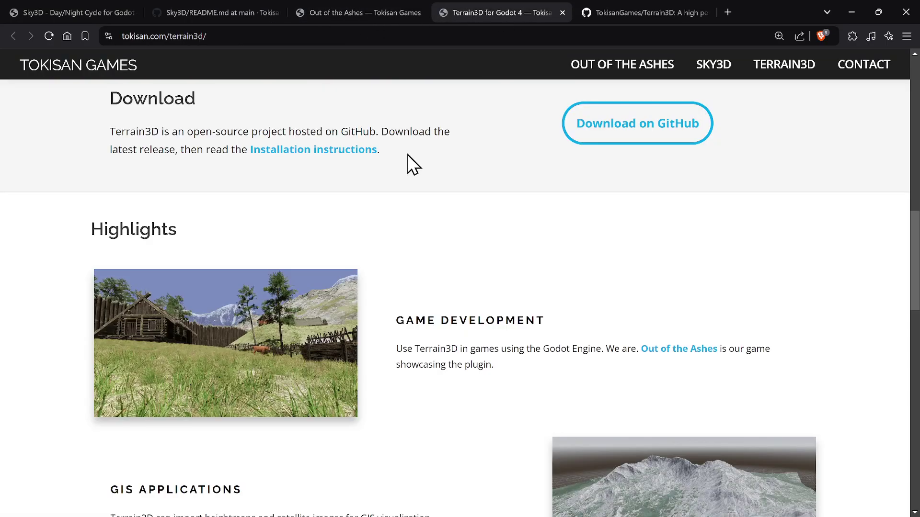
scroll(407, 154, "up", 15)
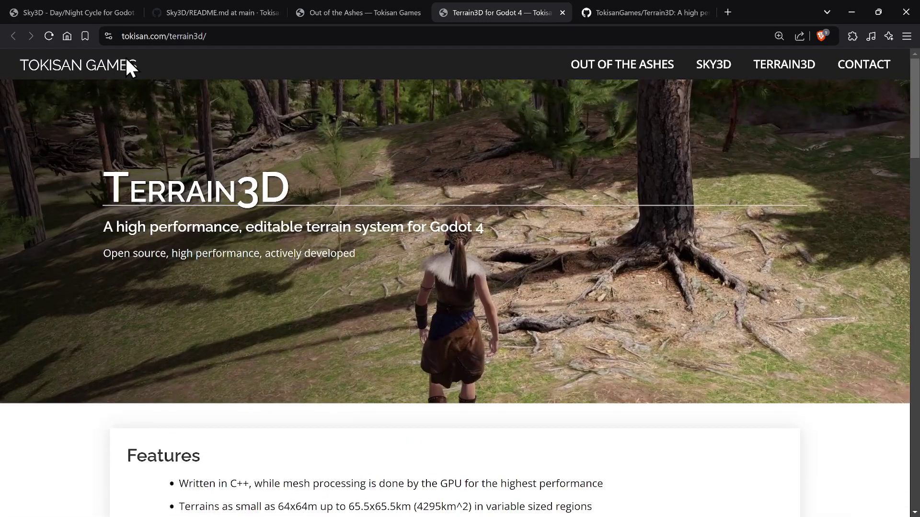
scroll(421, 308, "down", 3)
scroll(421, 308, "up", 3)
left_click(711, 71)
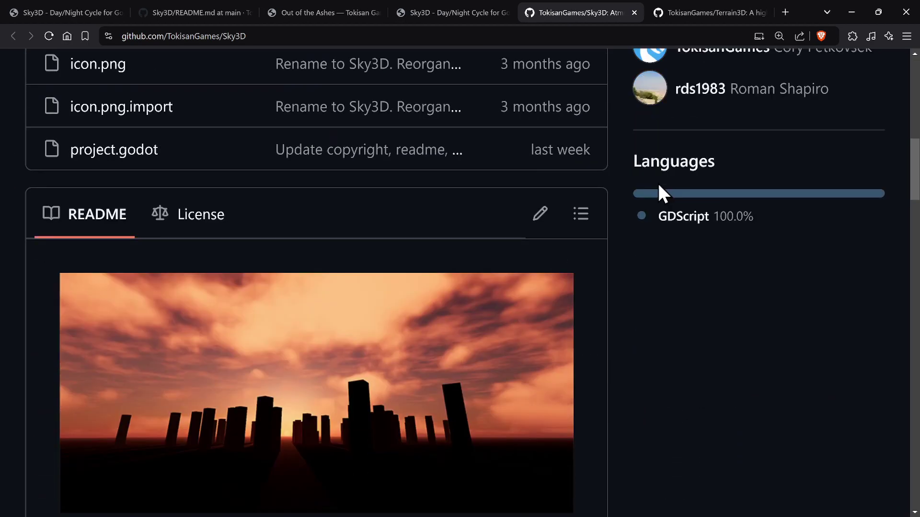
- Read the features, screenshots, installation and usage sections of the Sky3D README on GitHub
scroll(730, 190, "down", 8)
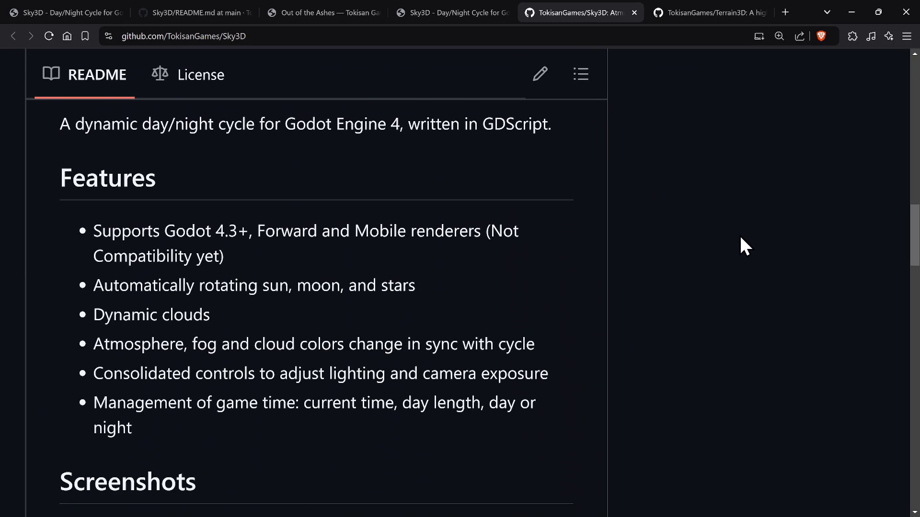
scroll(750, 220, "down", 8)
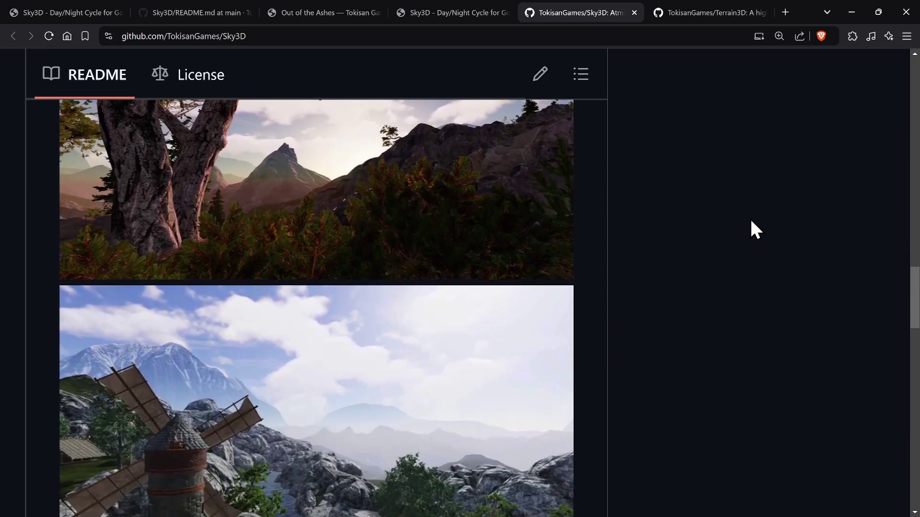
scroll(749, 218, "down", 4)
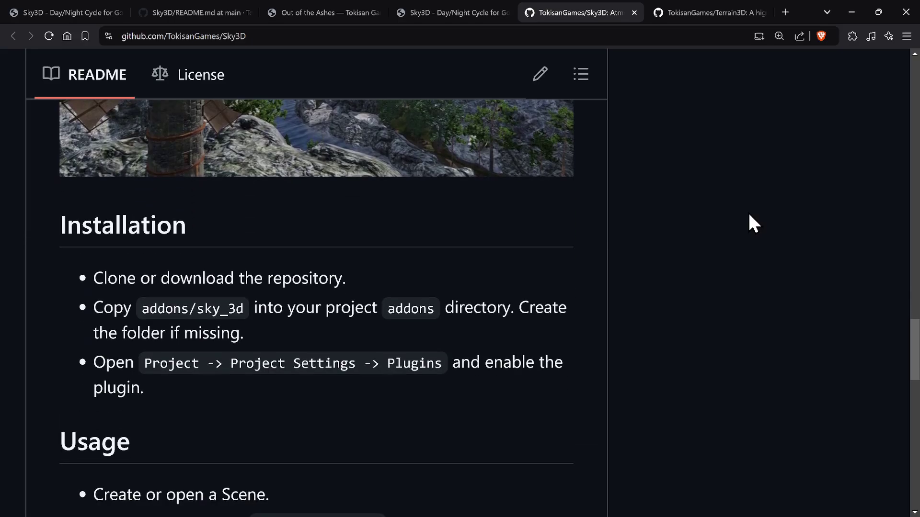
scroll(800, 287, "down", 3)
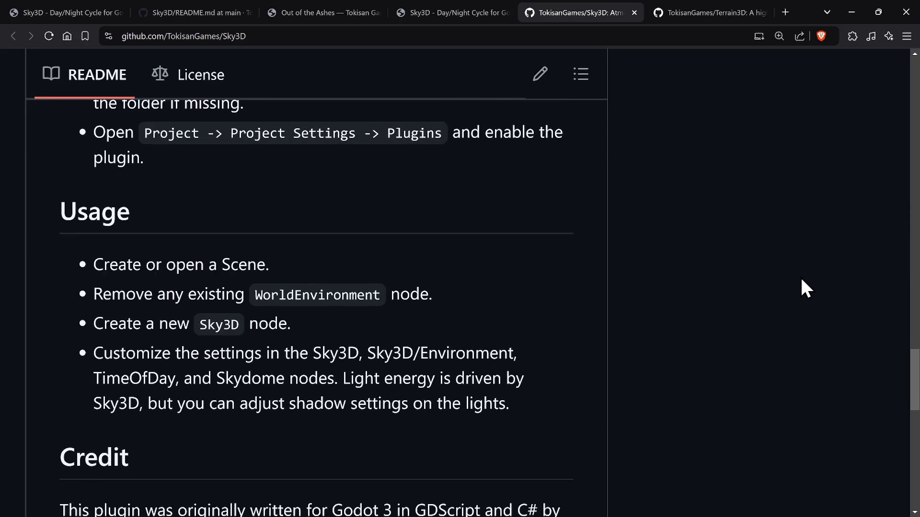
scroll(733, 296, "down", 2)
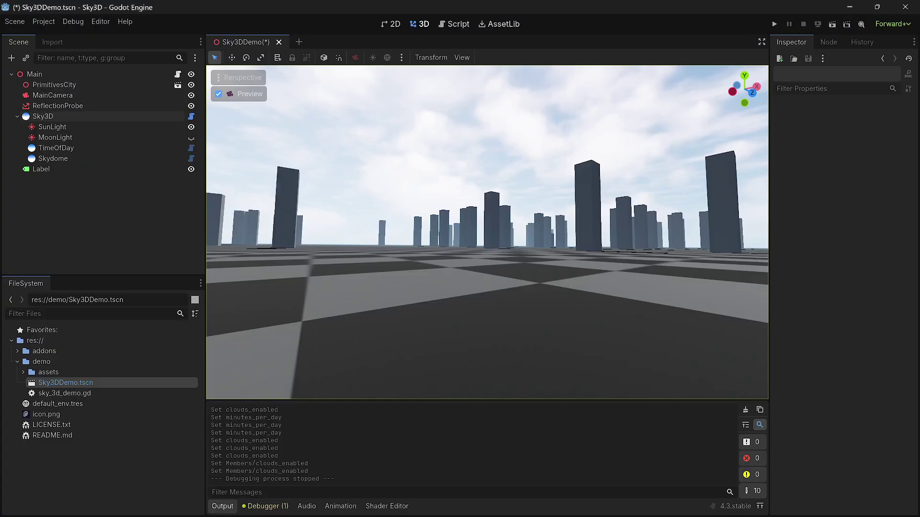
- Switch back to the Godot editor and examine the Sky3D node's visibility, time and exposure settings
left_click(53, 107)
left_click(53, 117)
scroll(835, 224, "down", 2)
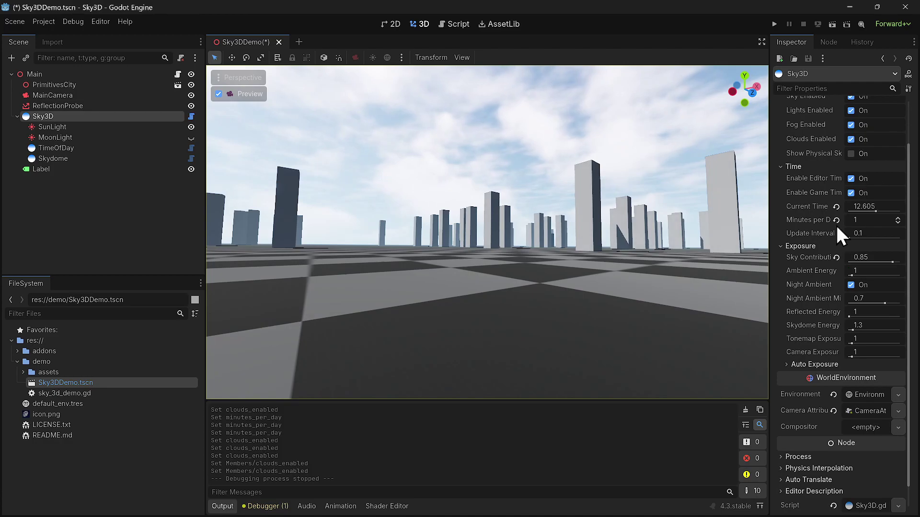
scroll(836, 223, "up", 2)
scroll(843, 211, "down", 2)
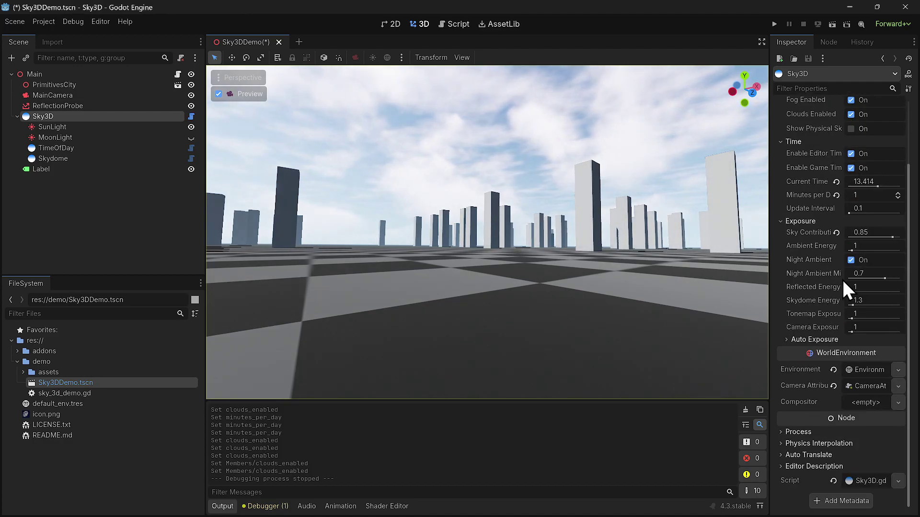
scroll(829, 249, "up", 2)
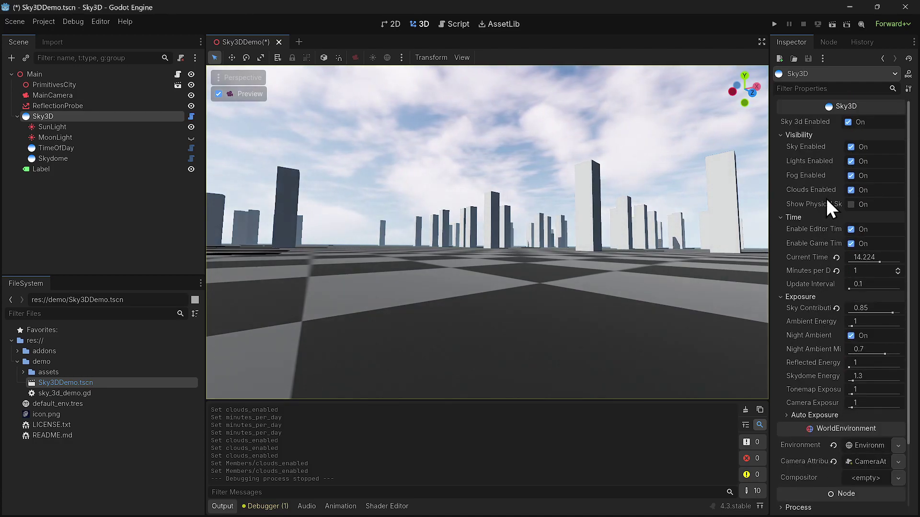
left_click(844, 200)
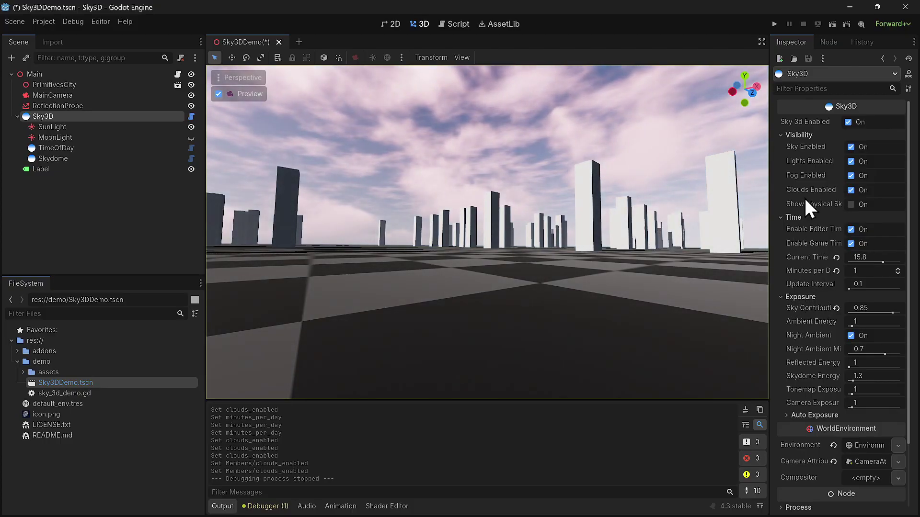
scroll(809, 194, "down", 3)
scroll(820, 202, "up", 3)
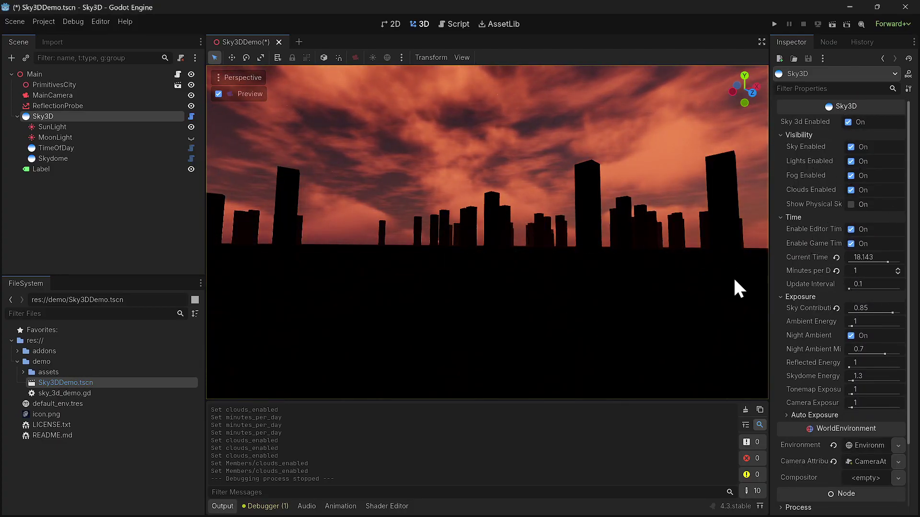
- Switch to the browser and browse the landscape screenshots on the tokisan.com Sky3D page
left_click(850, 7)
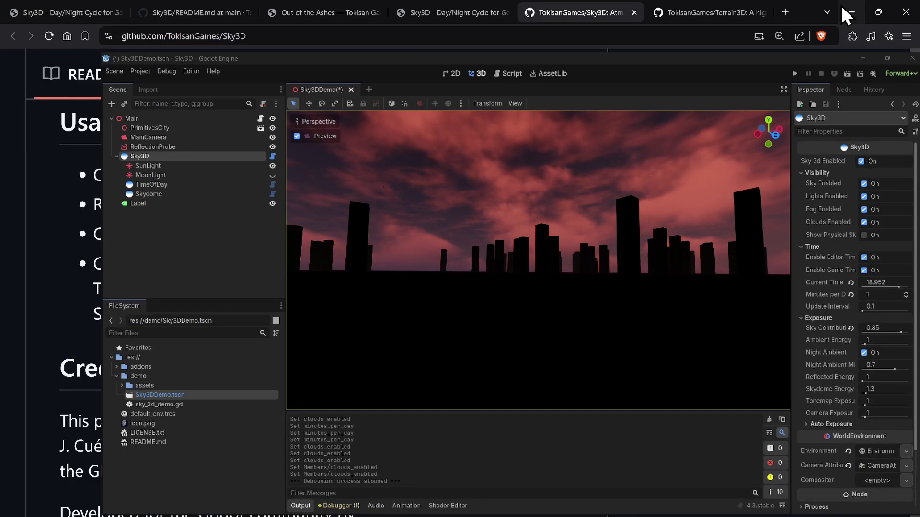
left_click(70, 11)
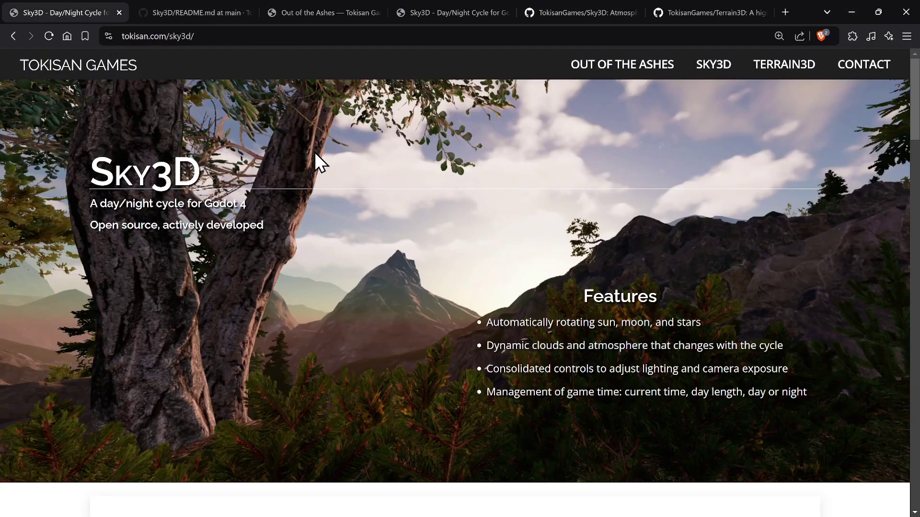
scroll(525, 249, "down", 10)
scroll(616, 249, "down", 8)
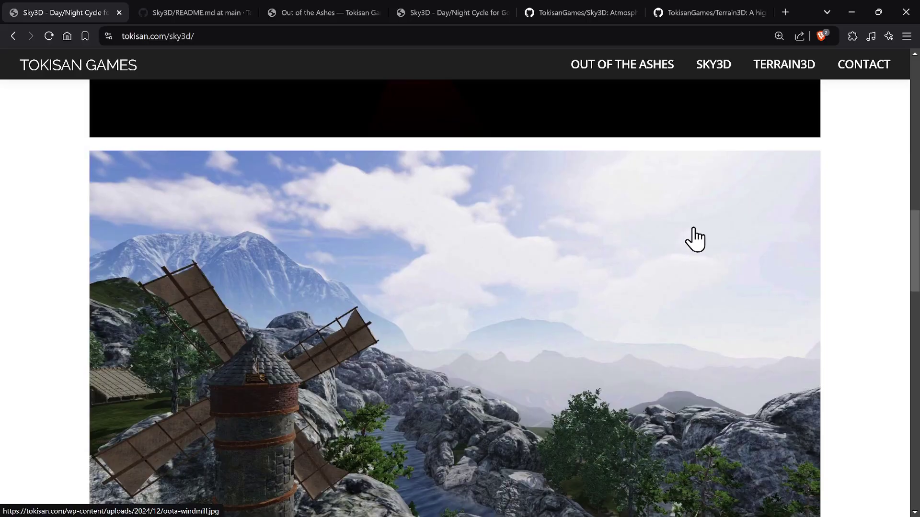
scroll(775, 231, "down", 2)
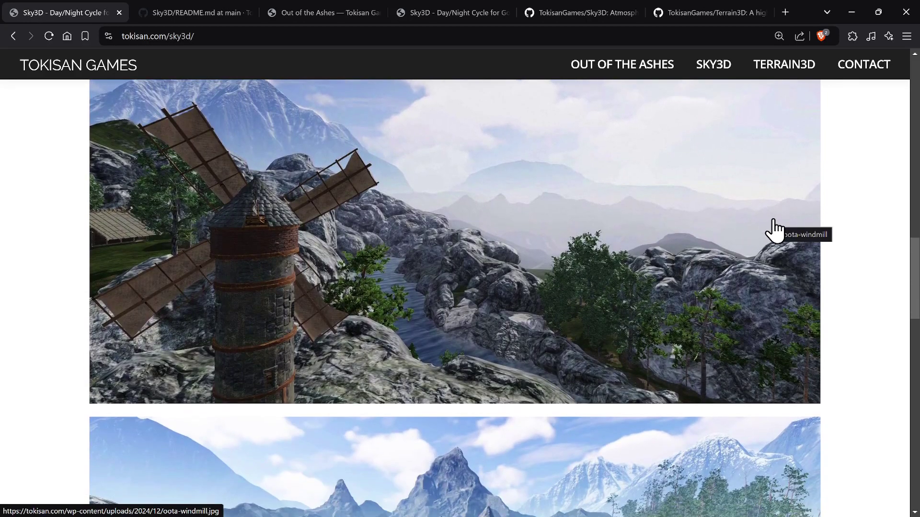
scroll(774, 232, "down", 6)
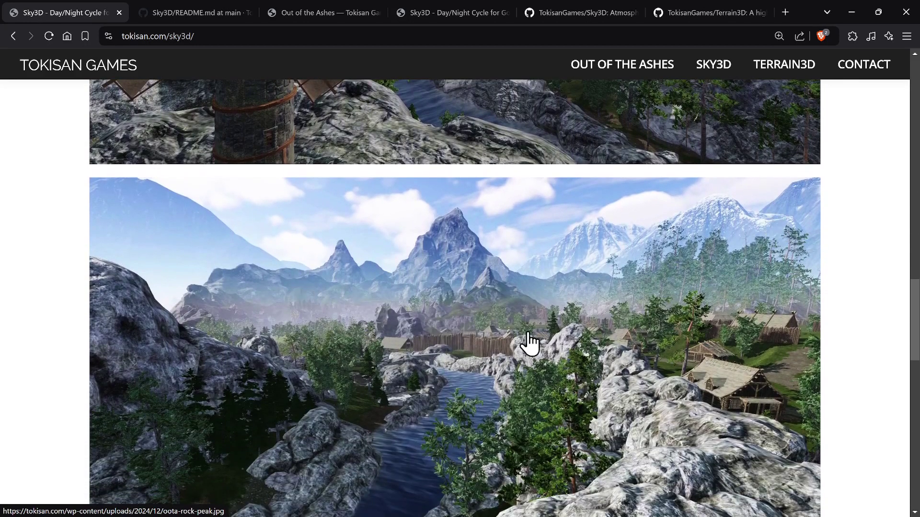
scroll(642, 351, "down", 2)
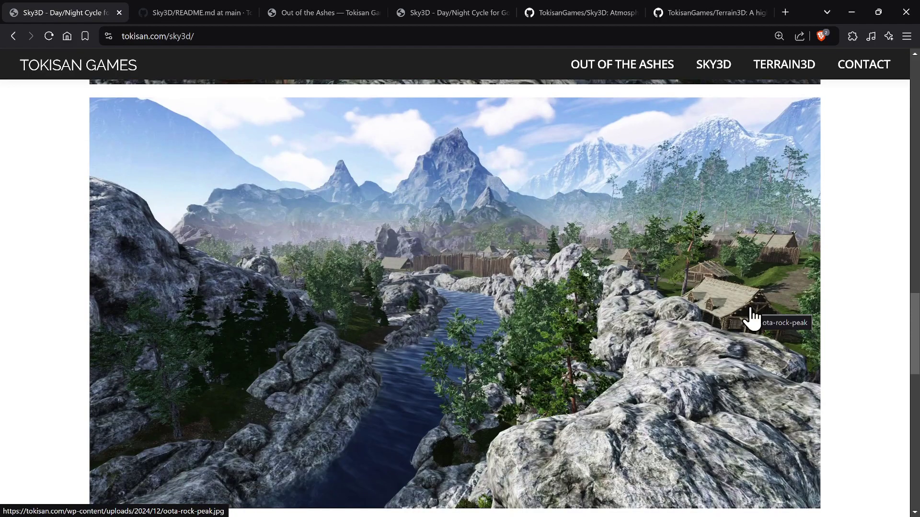